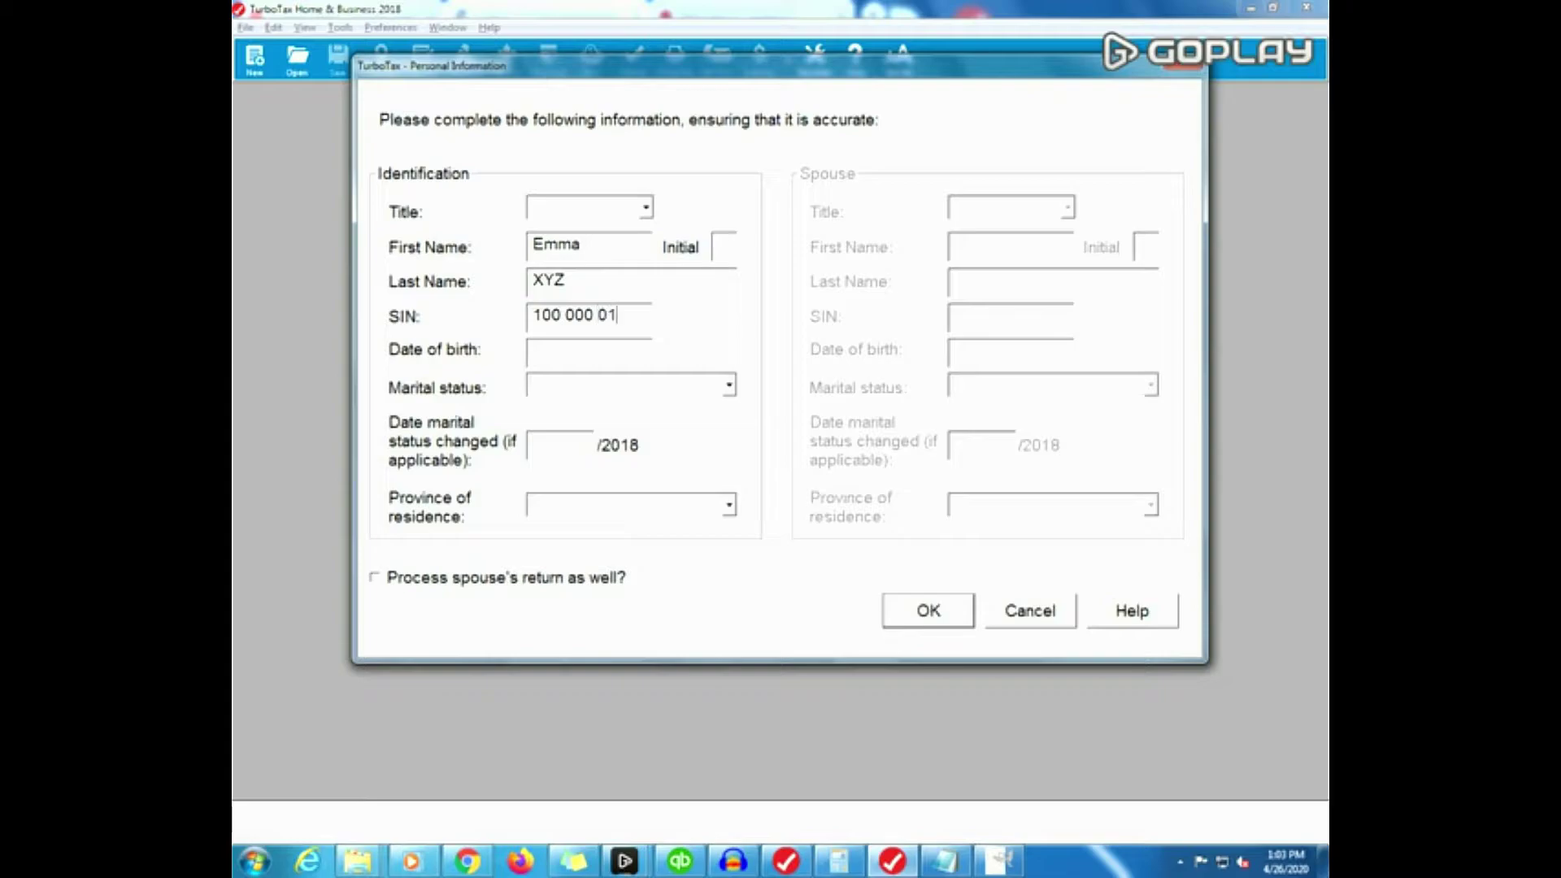
Complete the taxpayer's personal information with the date of birth, marital status Single and province of residence Ontario, and accept it.
text(01/01/1980)
key(Tab)
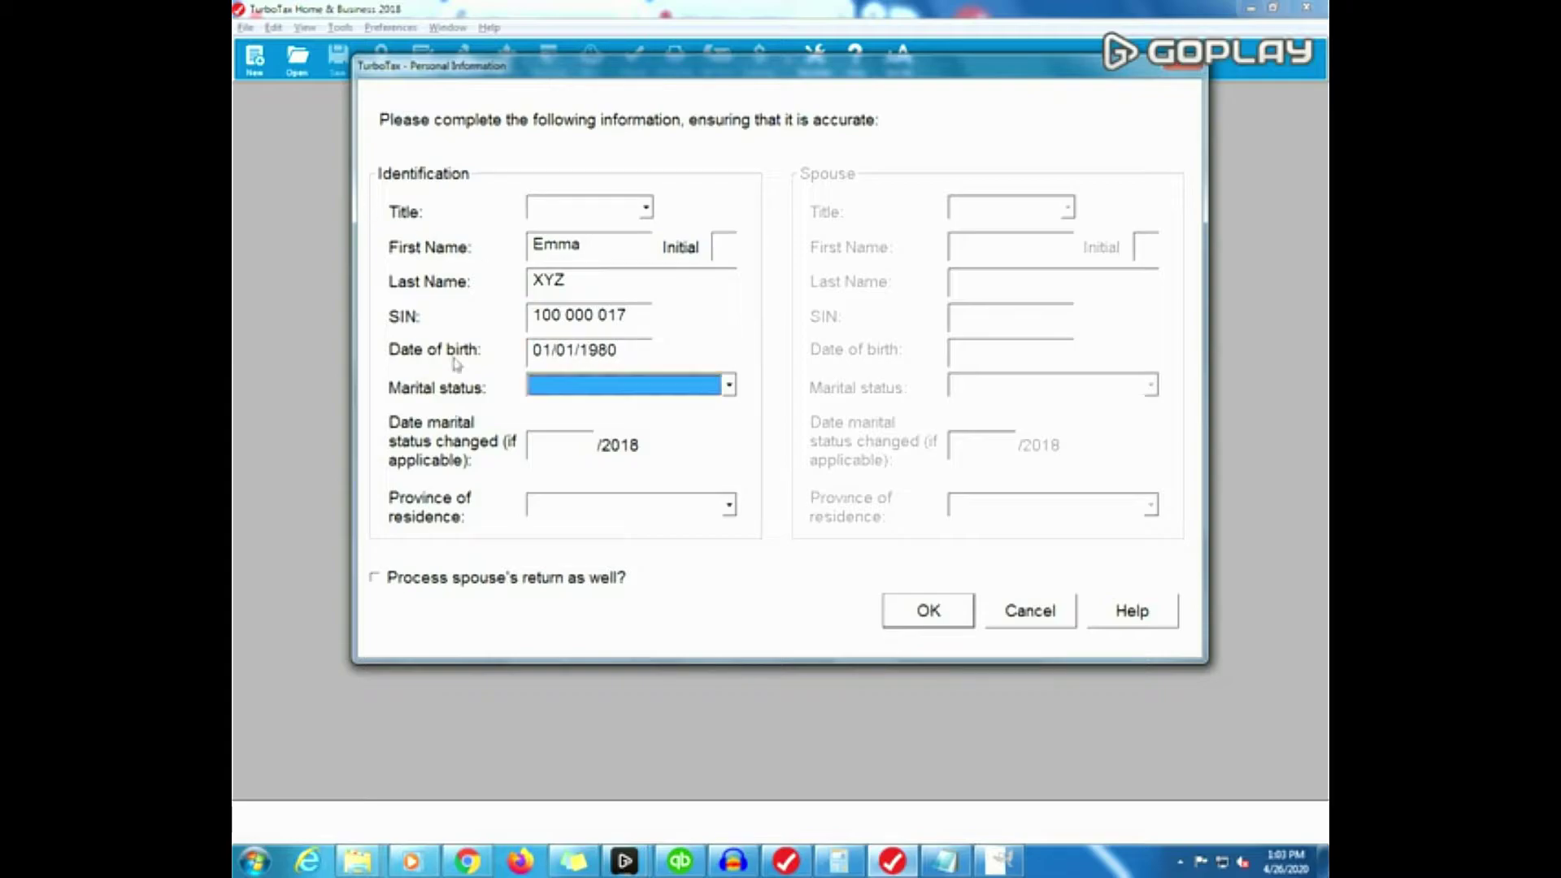
click(569, 387)
click(575, 503)
click(572, 508)
click(570, 641)
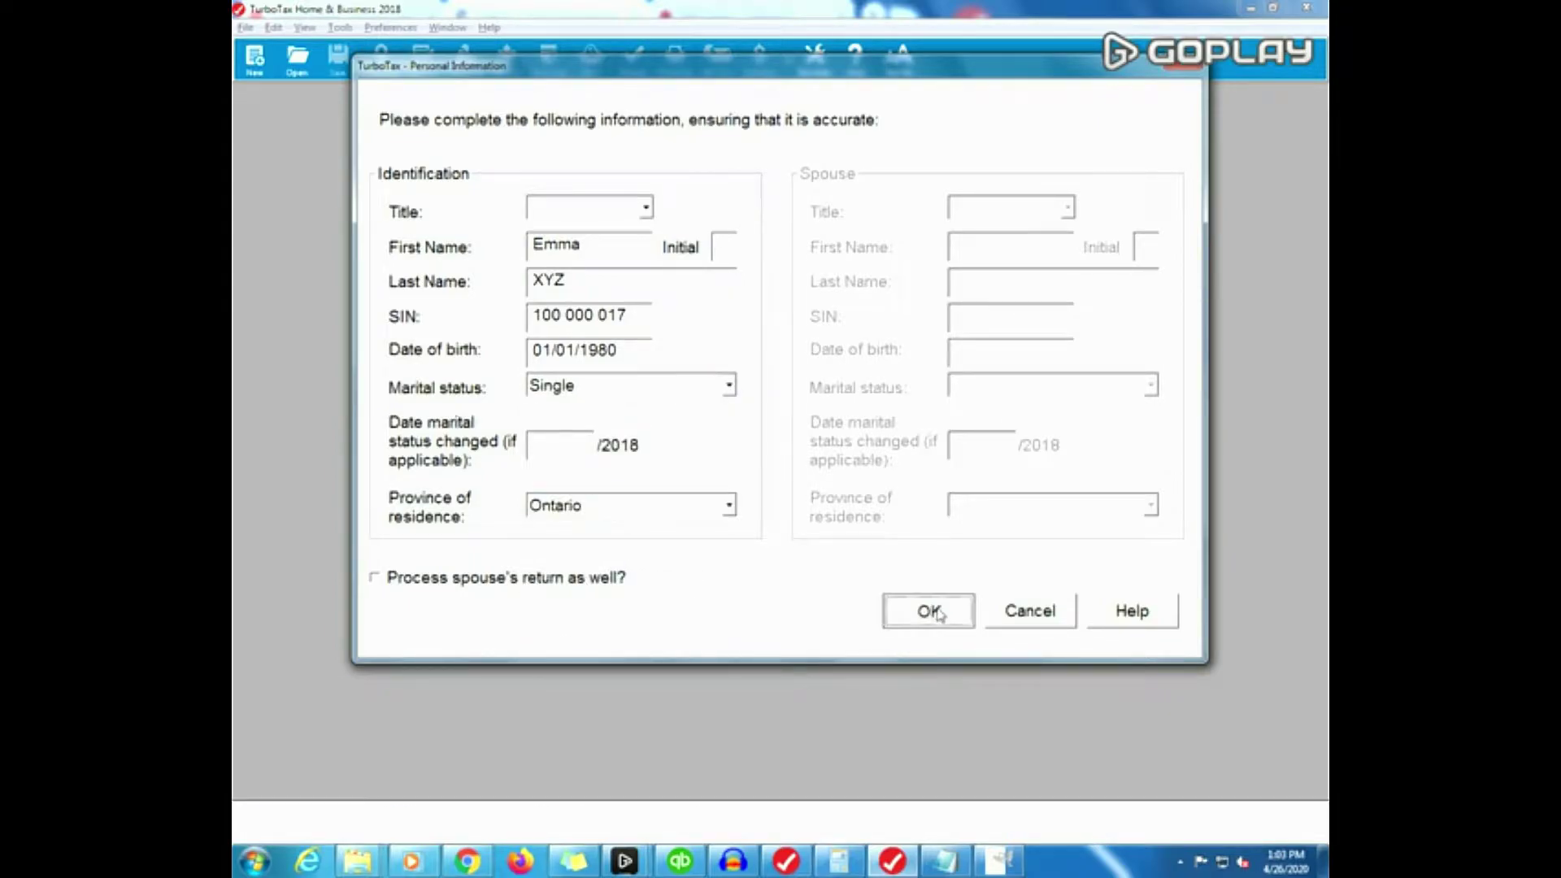
click(929, 612)
Look up form T5 and open the Statement of Investment Income slip in the mother's return.
key(alt+Tab)
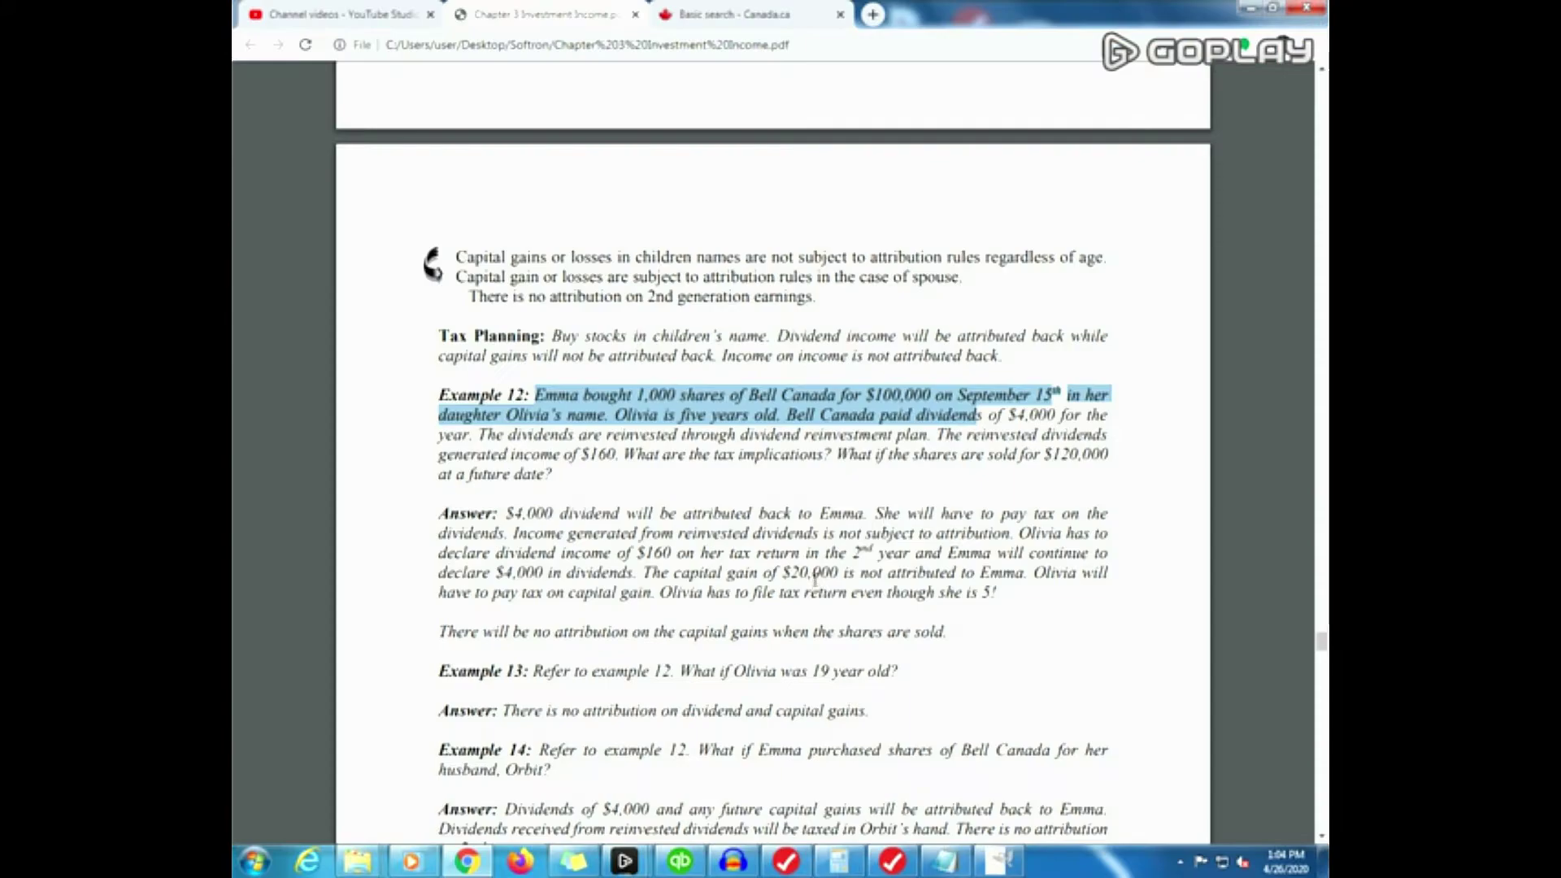
key(alt+Tab)
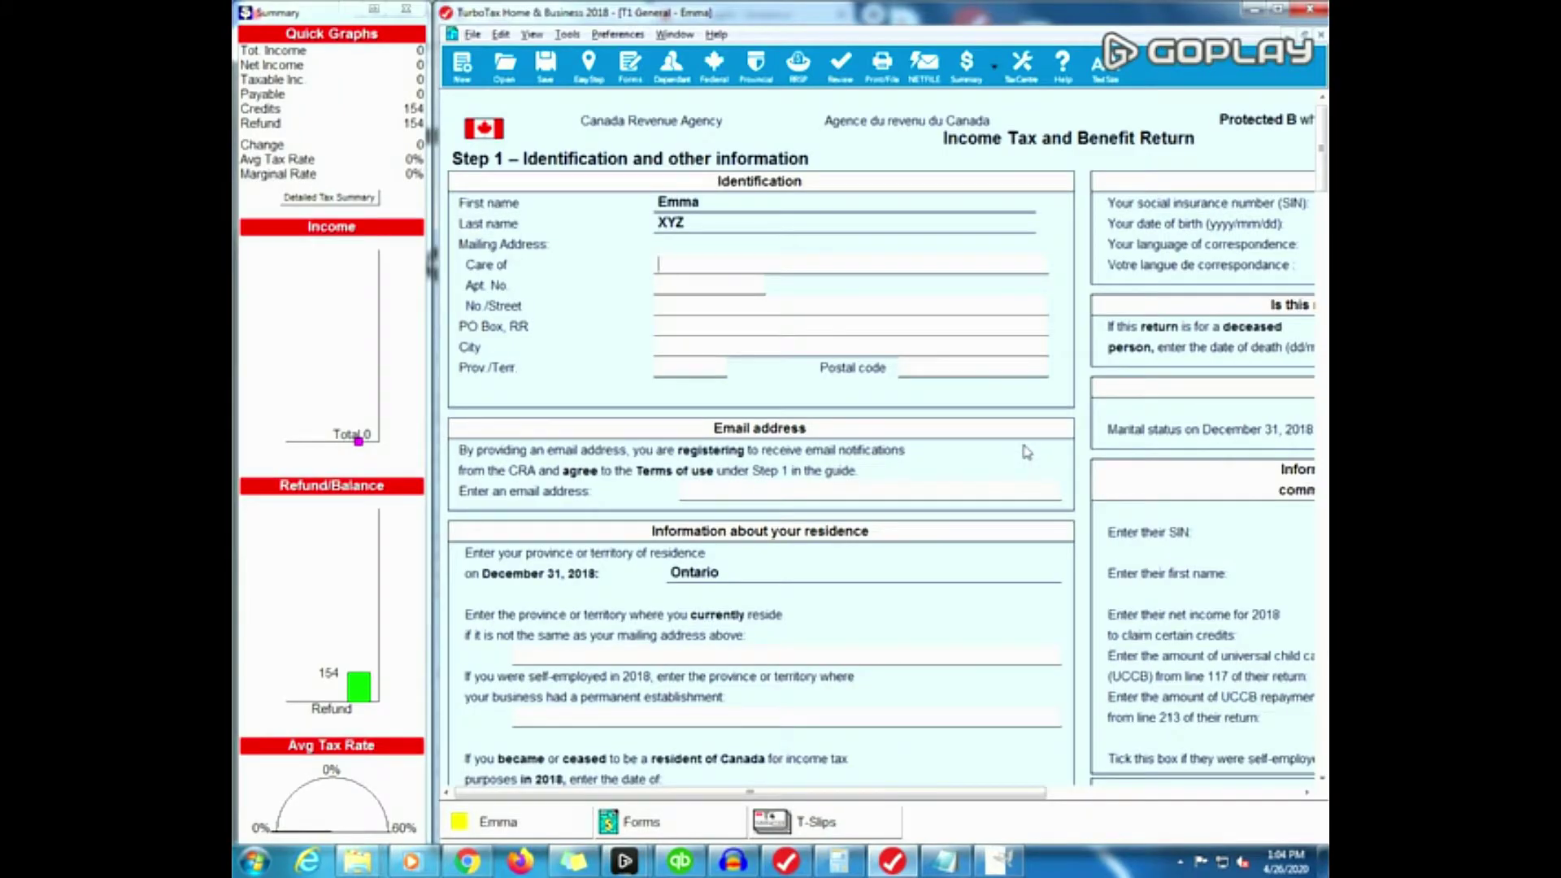
key(F3)
text(T)
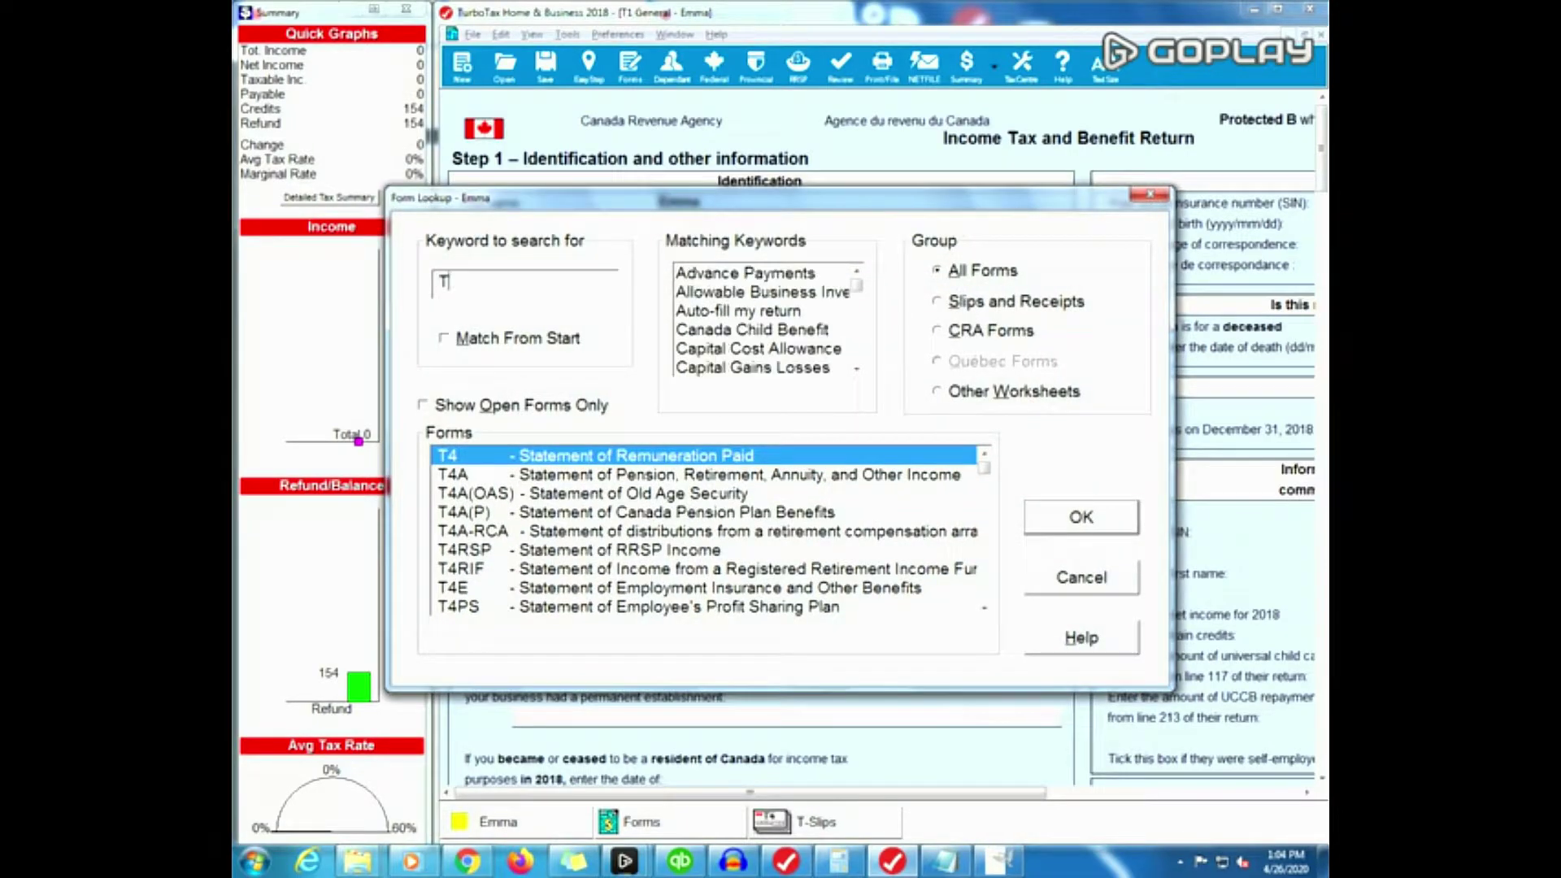
text(5)
key(Return)
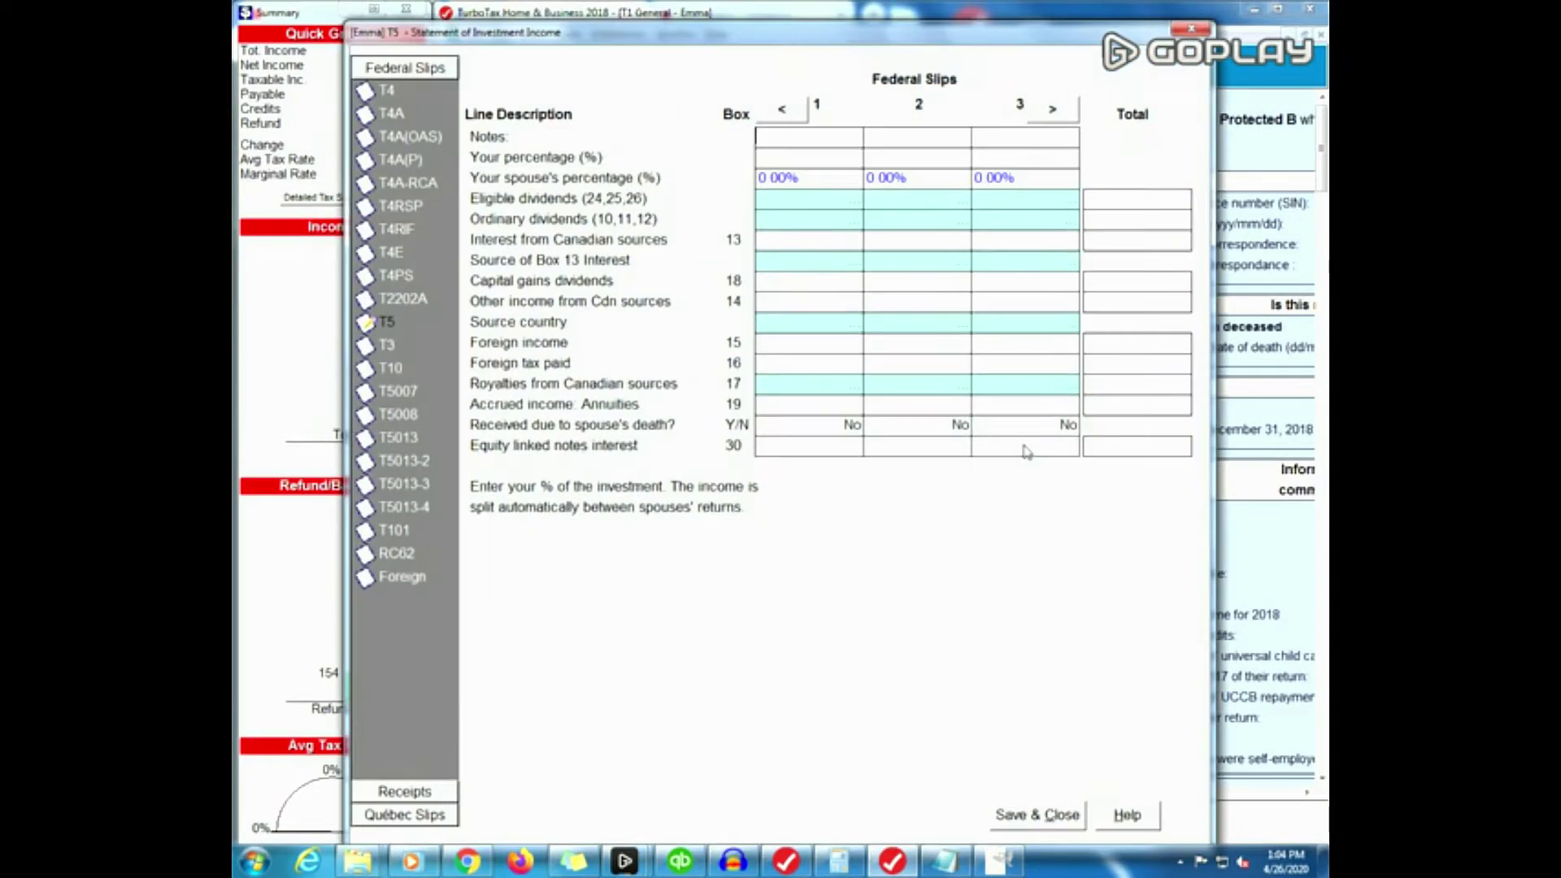
Enter the $4,000 Bell Canada dividend from Example 12 as the first T5 slip's actual amount of eligible dividends (box 24).
click(804, 199)
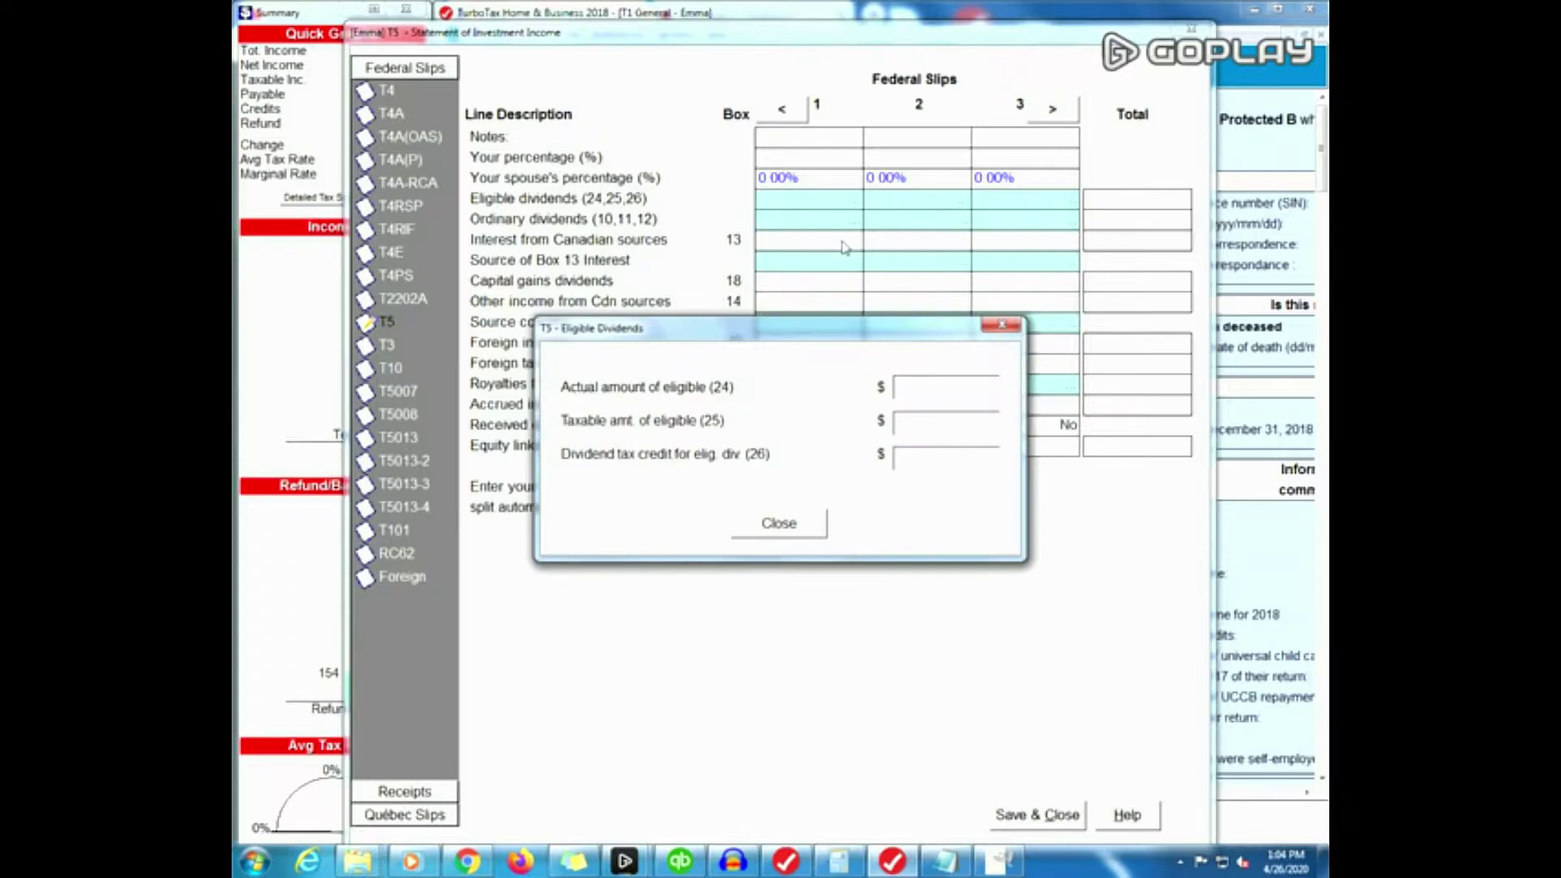
key(alt+Tab)
click(822, 433)
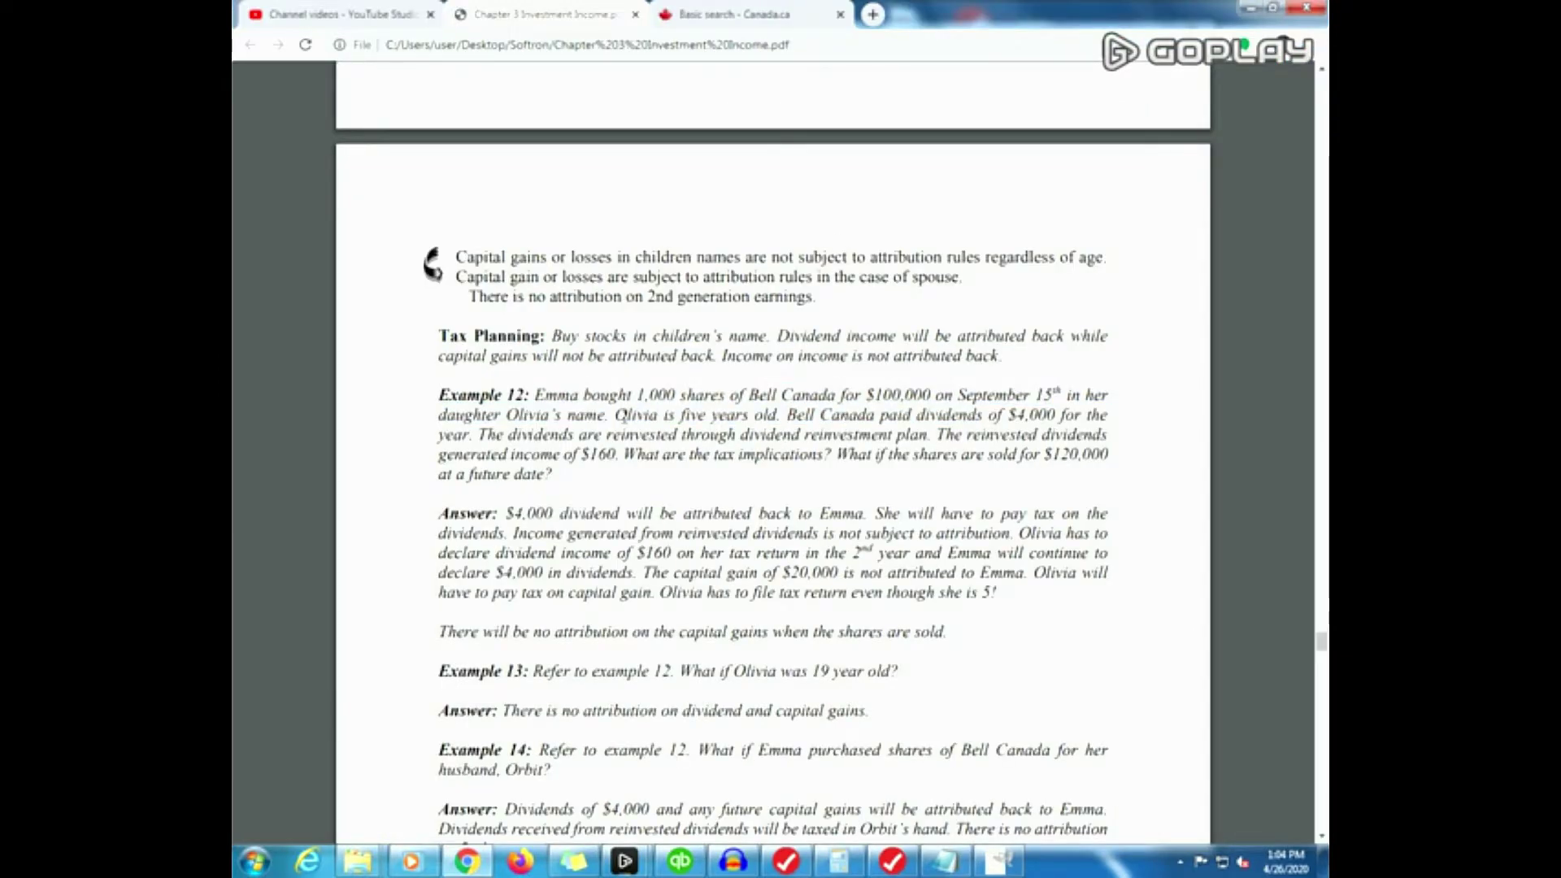
drag(785, 414, 1055, 416)
key(alt+Tab)
click(918, 383)
text(4,0)
text(000)
key(Tab)
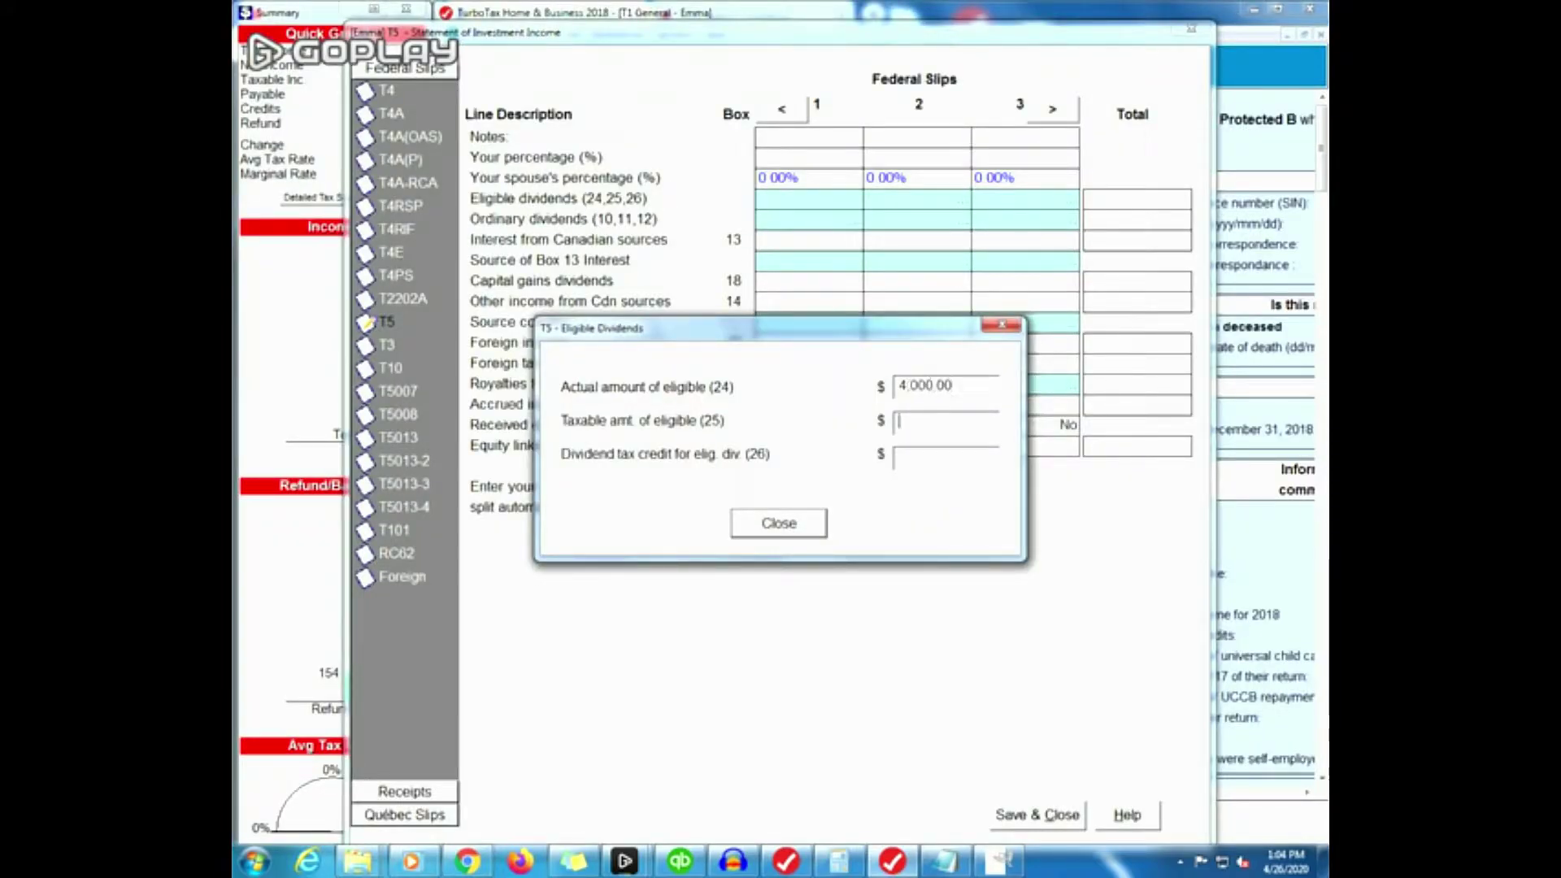
Calculate 4000 × 1.38 in Calculator and enter 5,520 as the taxable amount of eligible dividends (box 25).
click(846, 863)
text(4000*)
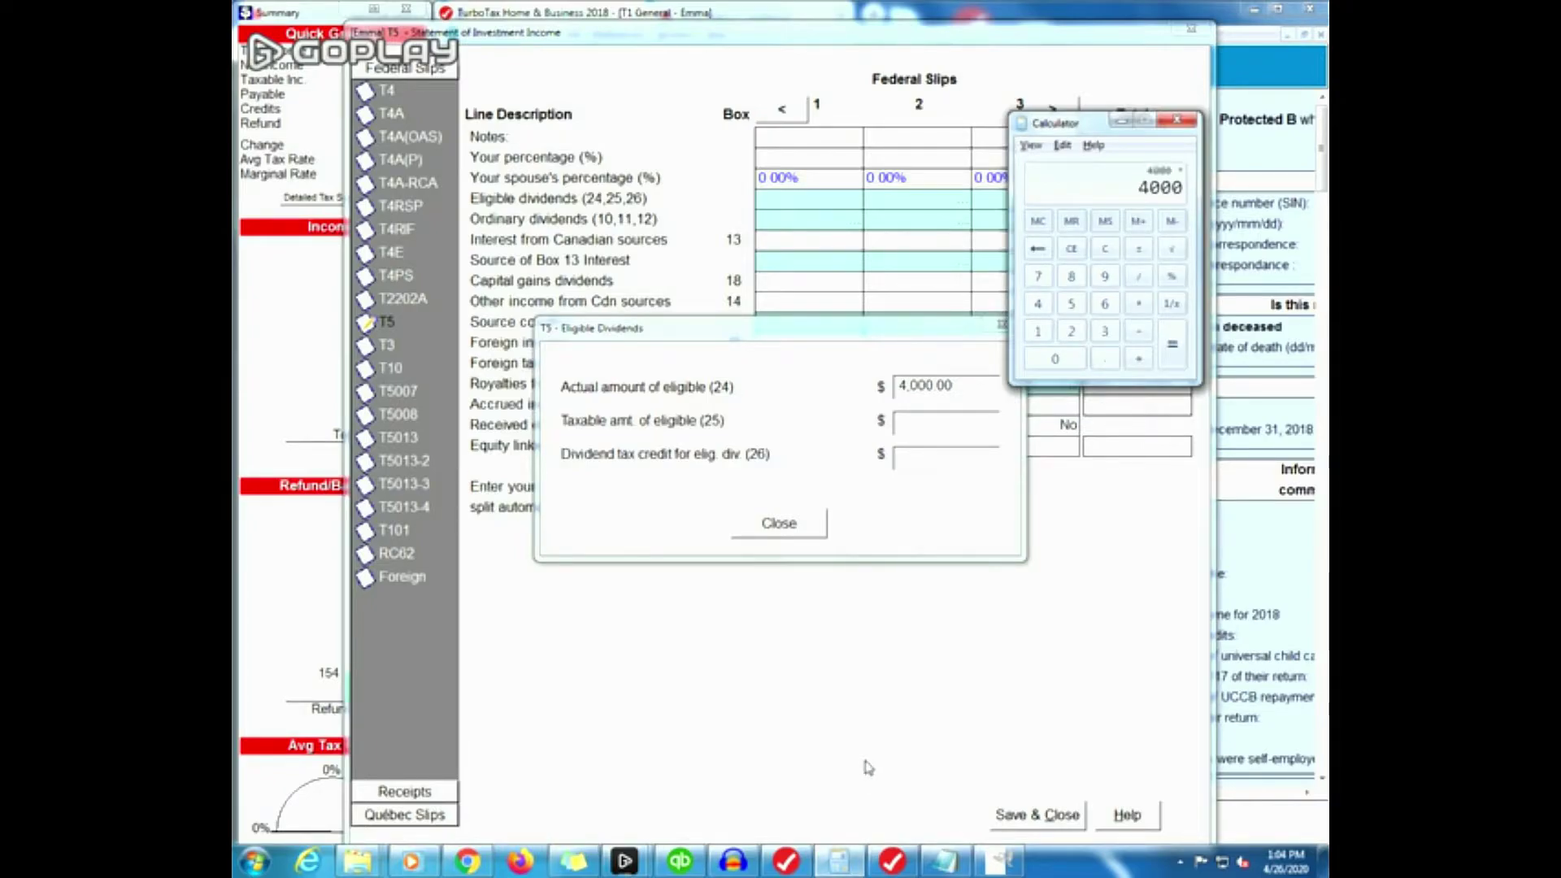
text(1.38)
key(Return)
click(933, 422)
text(5,5)
text(20)
key(Tab)
Enter 829.10 as the dividend tax credit (box 26), calculated as 5520 × 0.1502 in Calculator, and save the T5 slip.
key(alt+Tab)
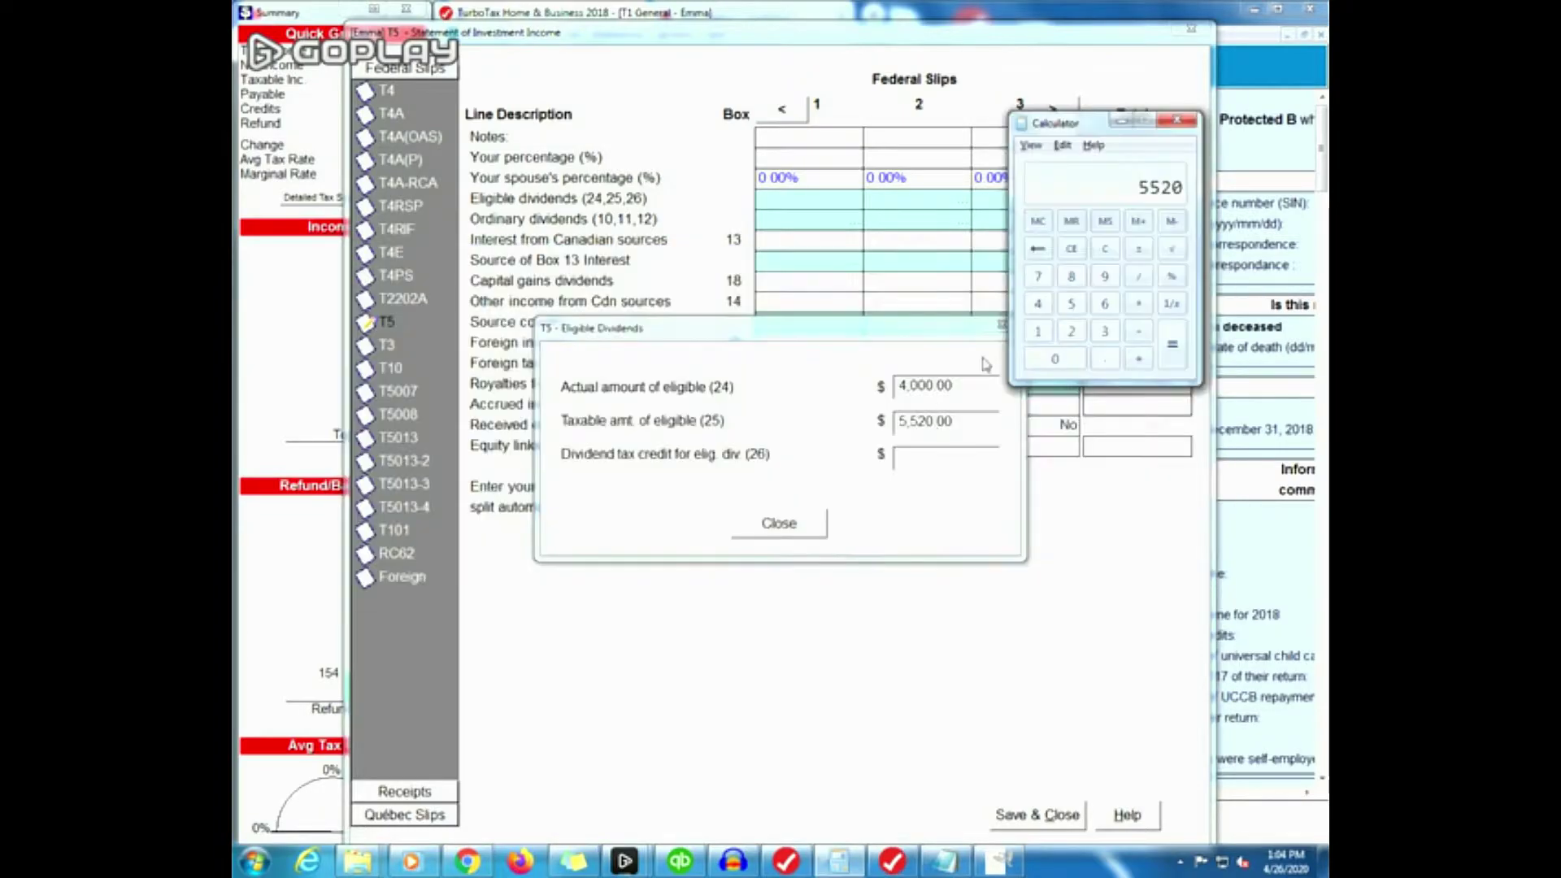
text(0.1502)
key(Return)
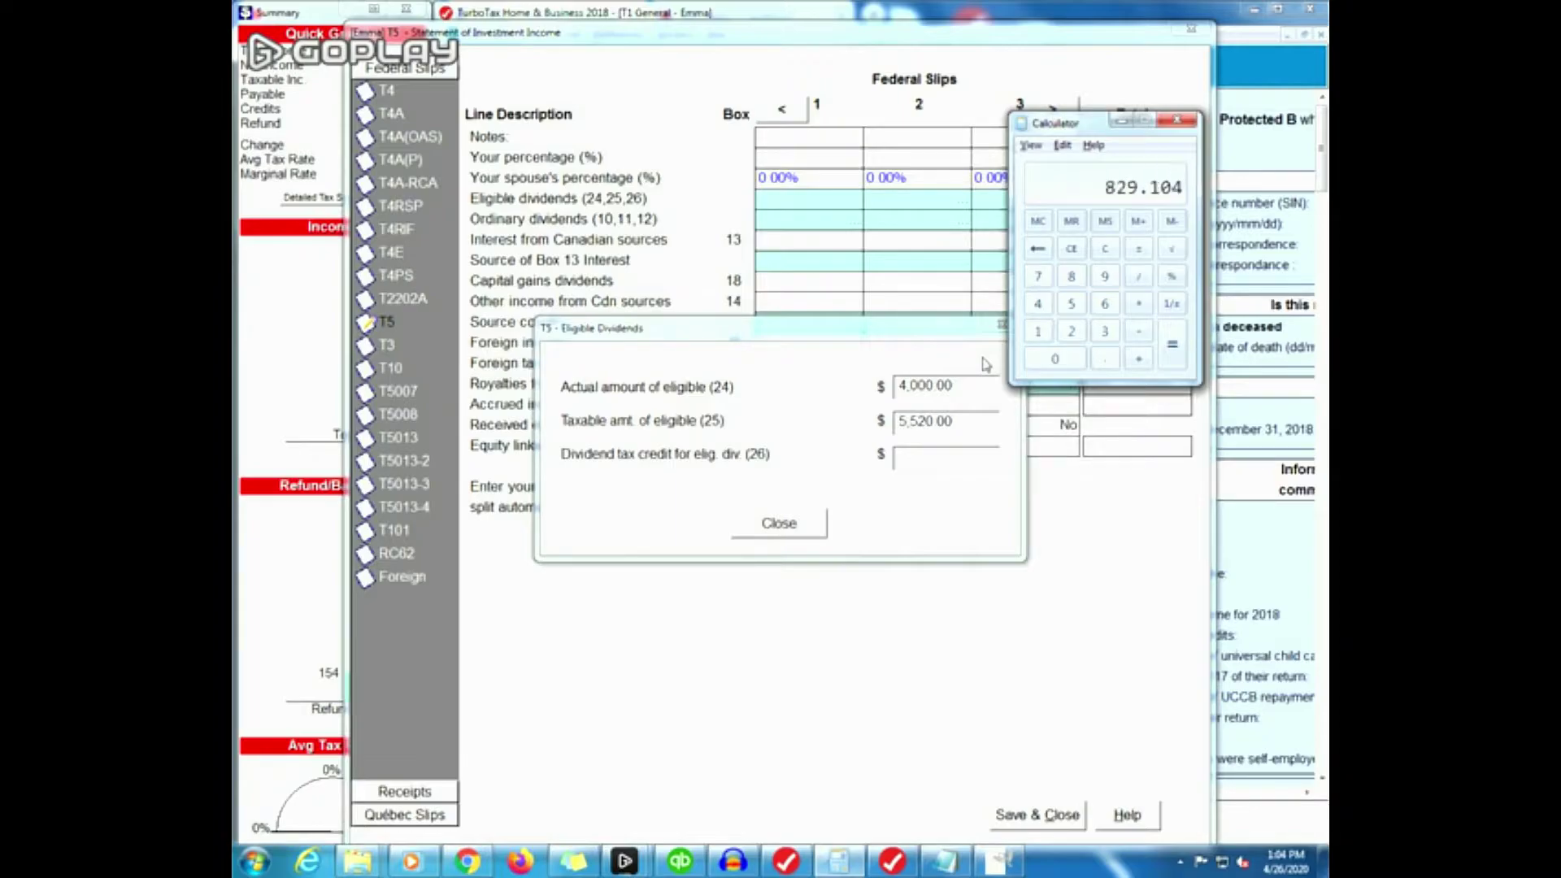
click(919, 463)
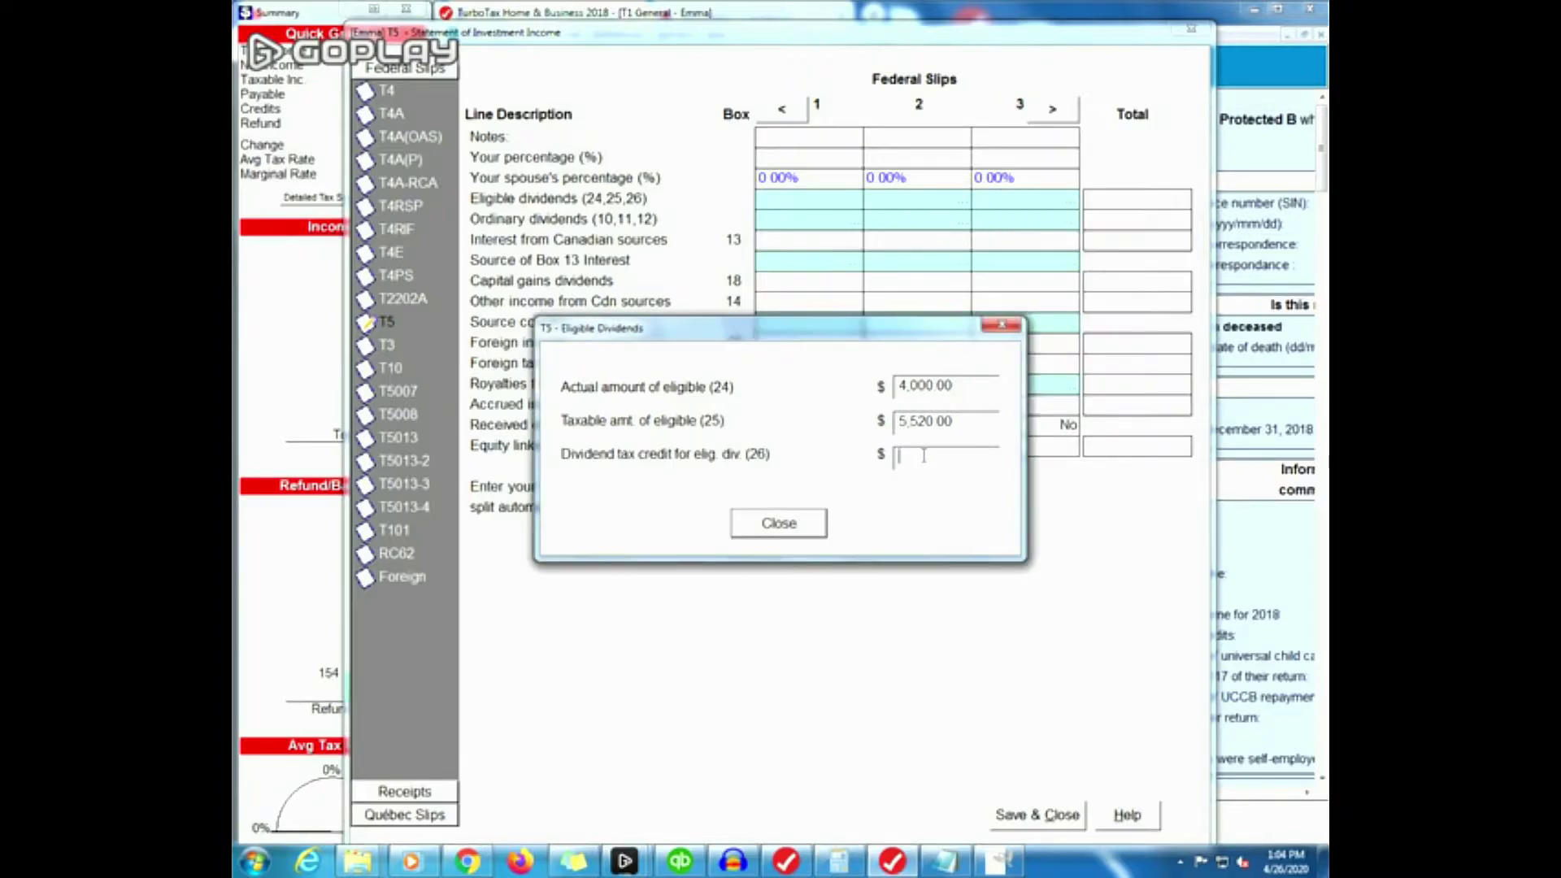
text(829.10)
click(792, 528)
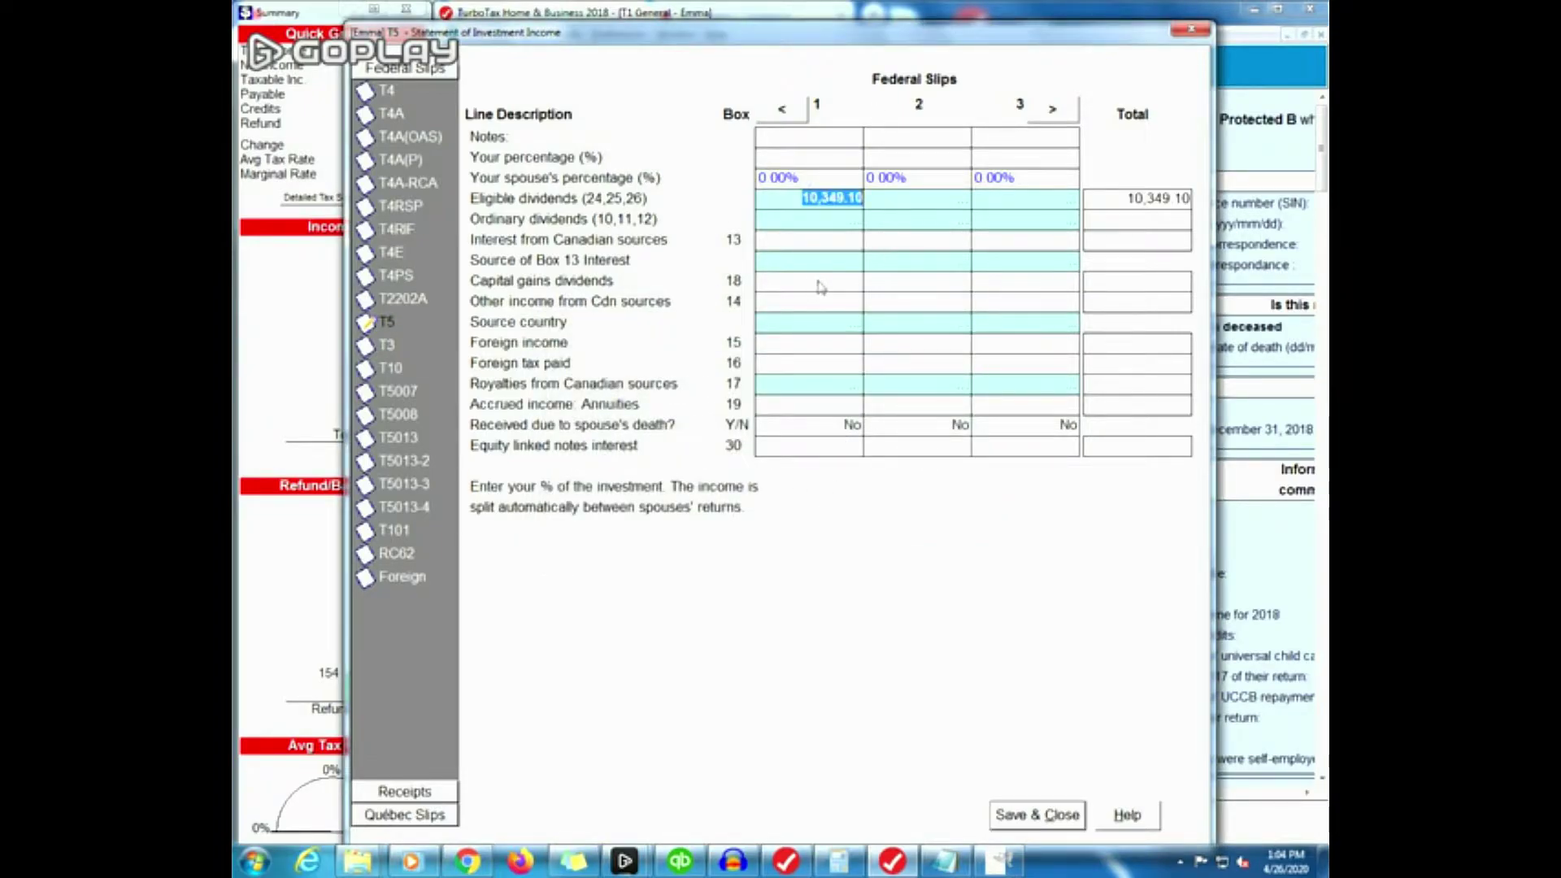
click(1041, 813)
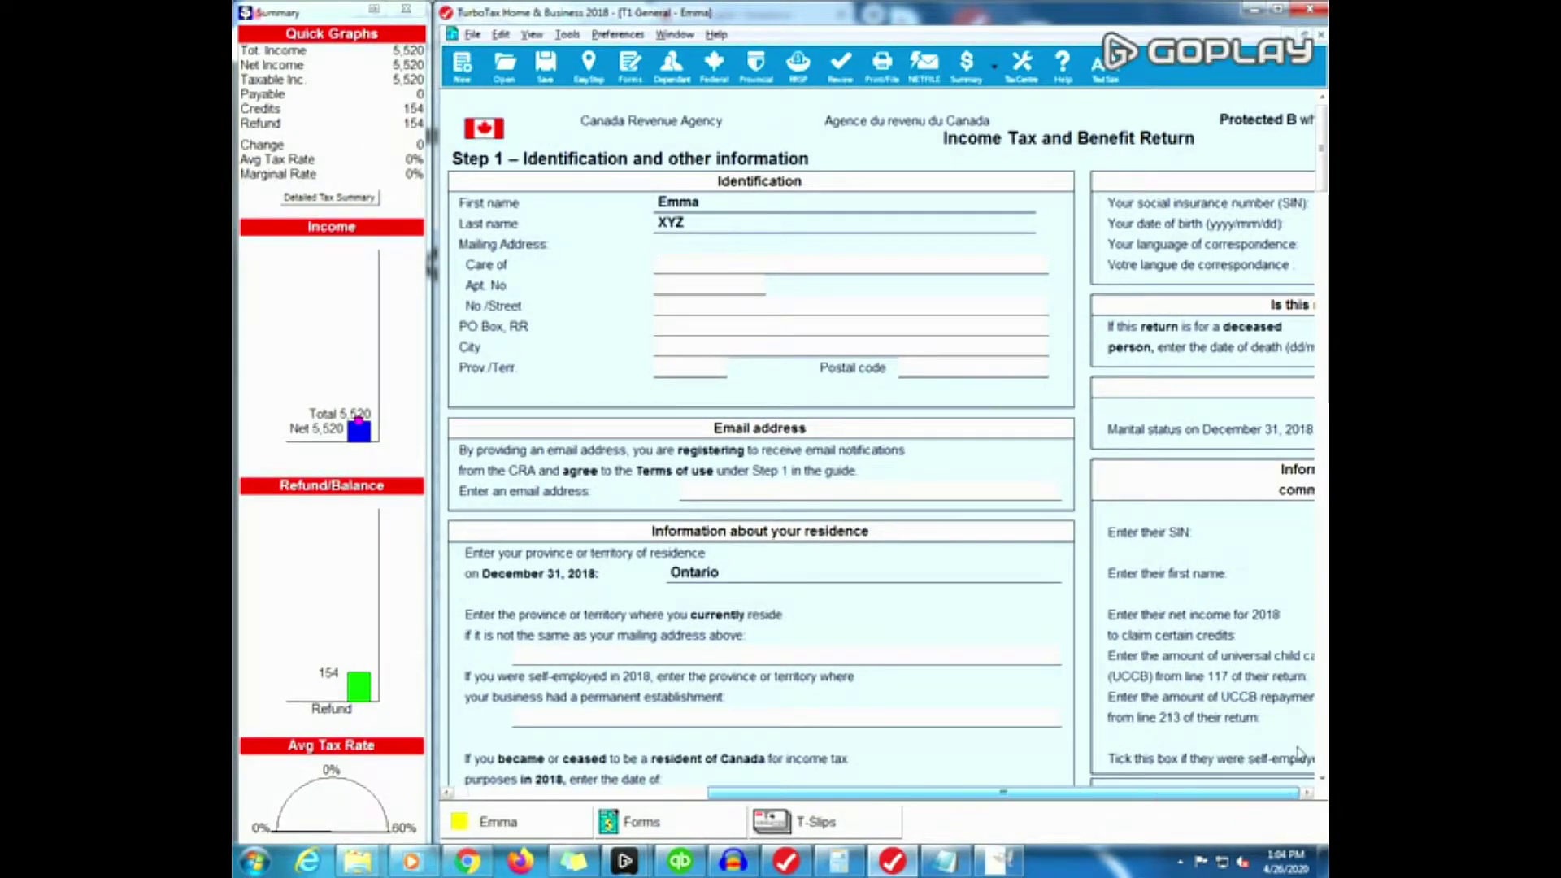
Examine the taxable amount of dividends on line 120 of the T1 General, together with its line description.
drag(1299, 755, 1297, 749)
click(1322, 244)
scroll(881, 439, down, 10)
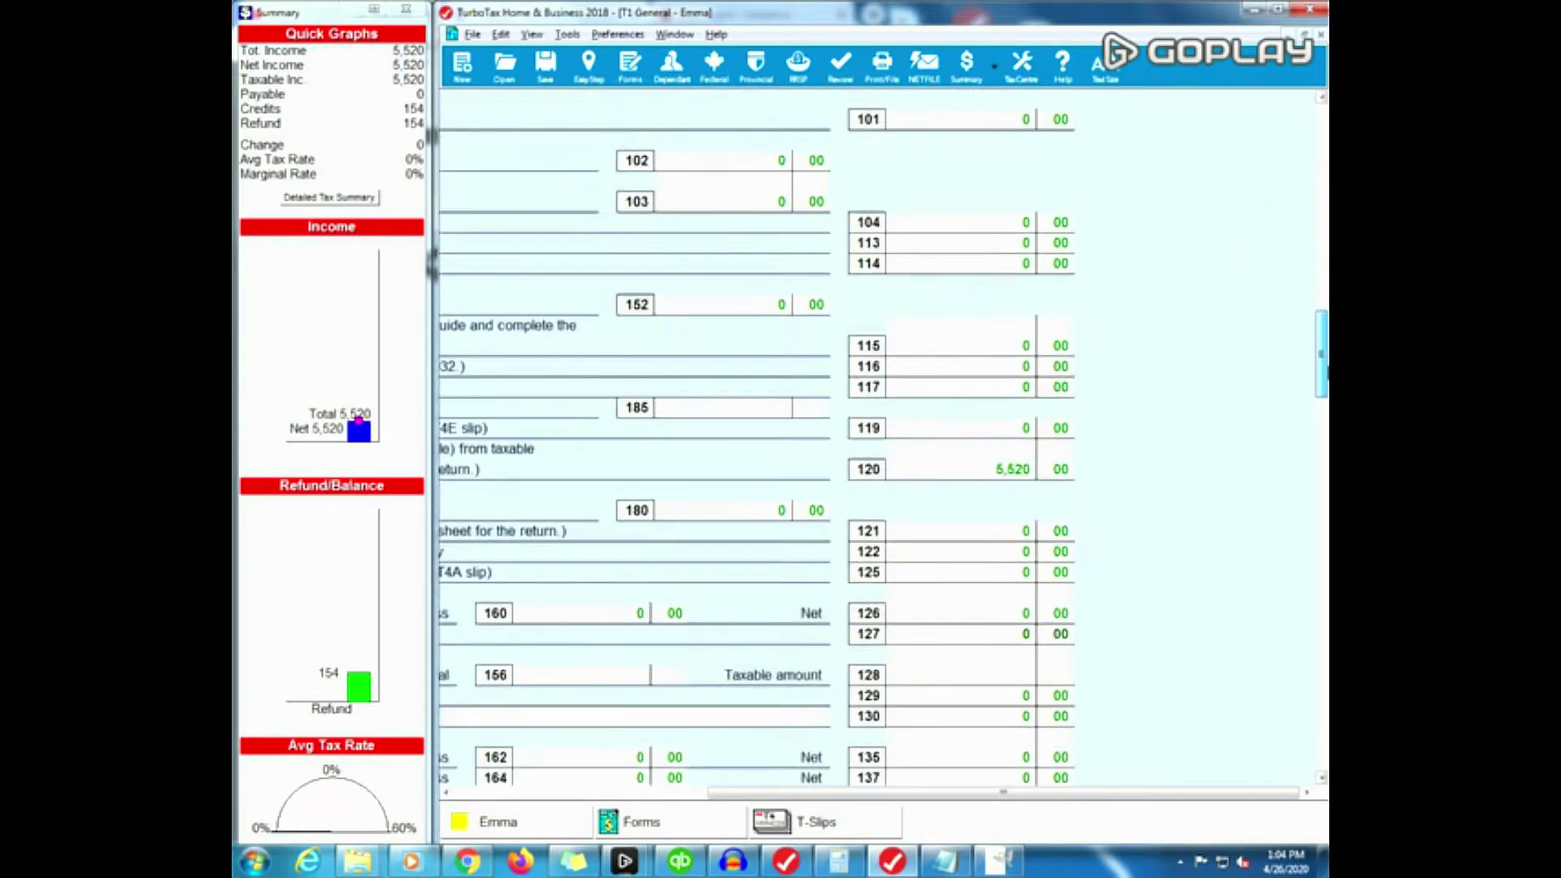
drag(1326, 370, 1327, 376)
click(1022, 456)
drag(1018, 449, 1123, 455)
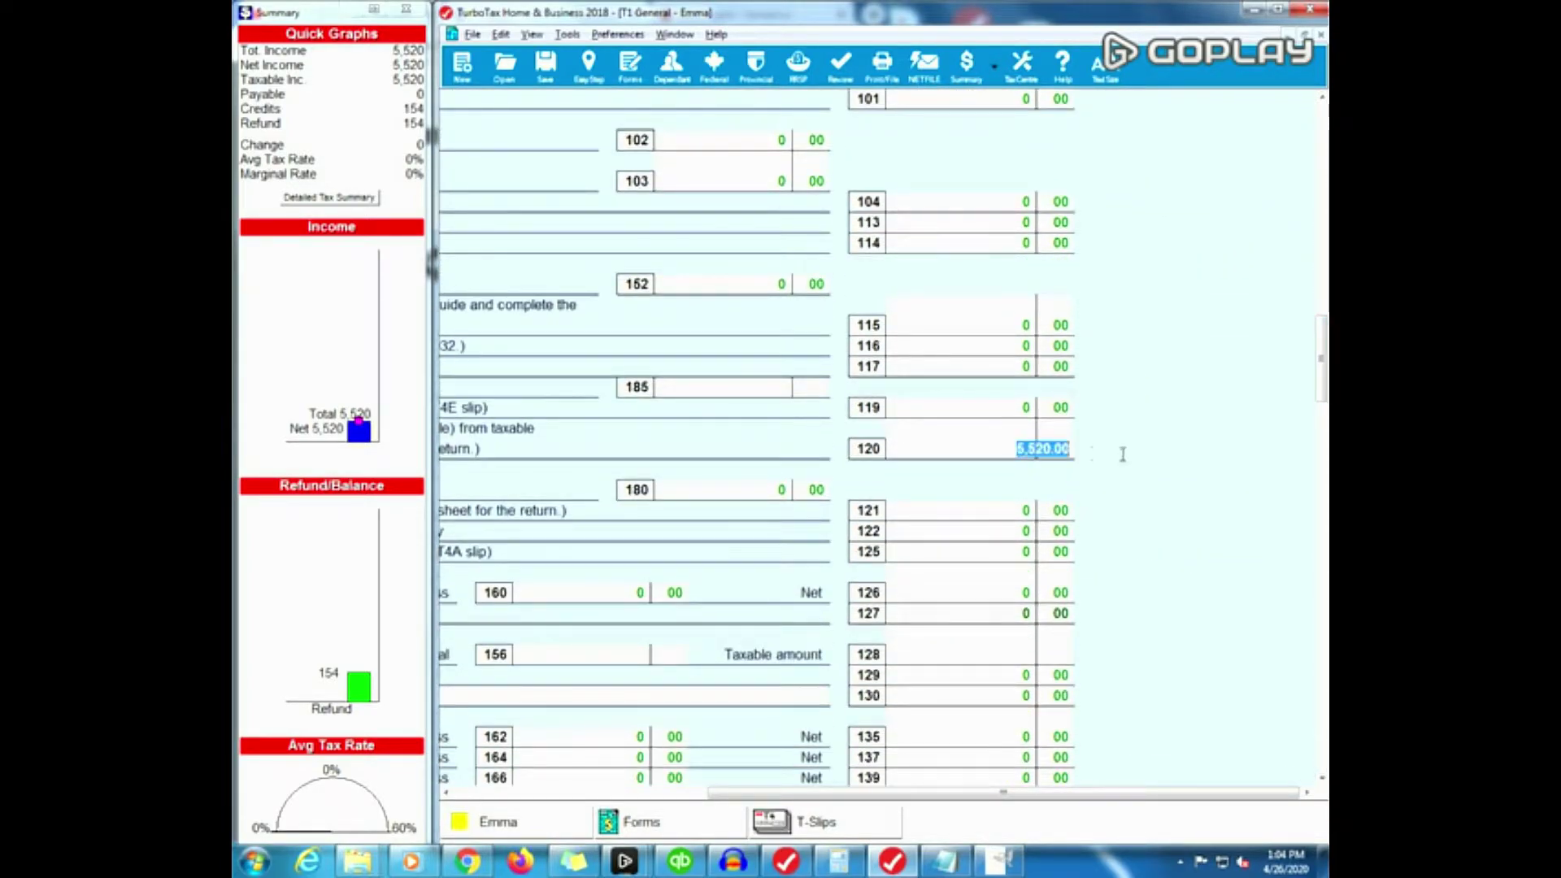
drag(1125, 792, 873, 793)
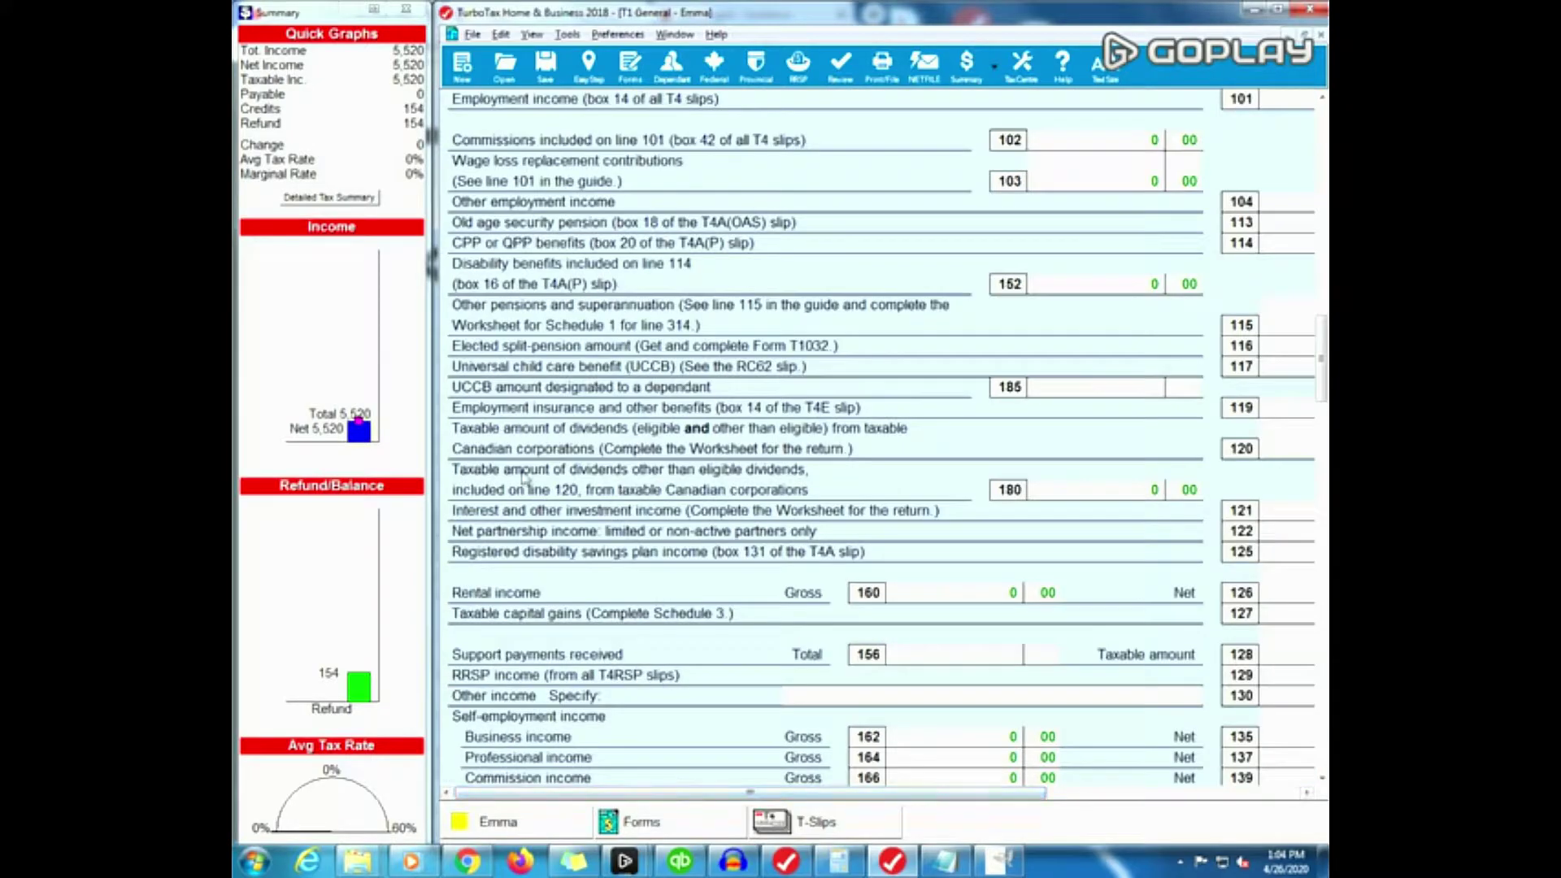
drag(779, 793, 1032, 792)
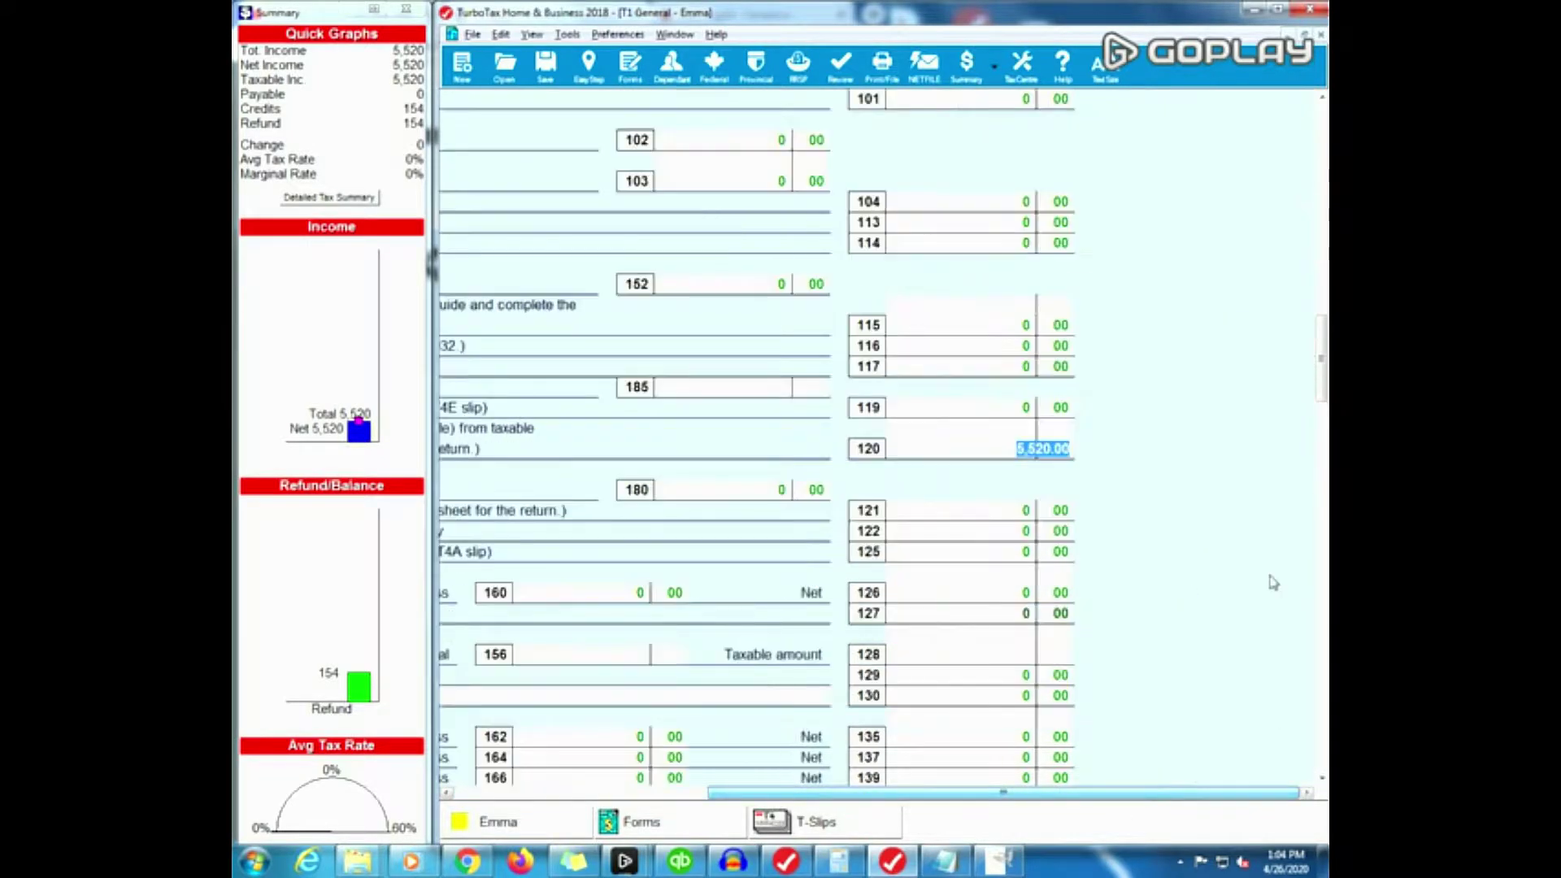
Check the refund or balance owing line near the end of the T1 General.
drag(1320, 358, 1321, 721)
scroll(951, 600, up, 5)
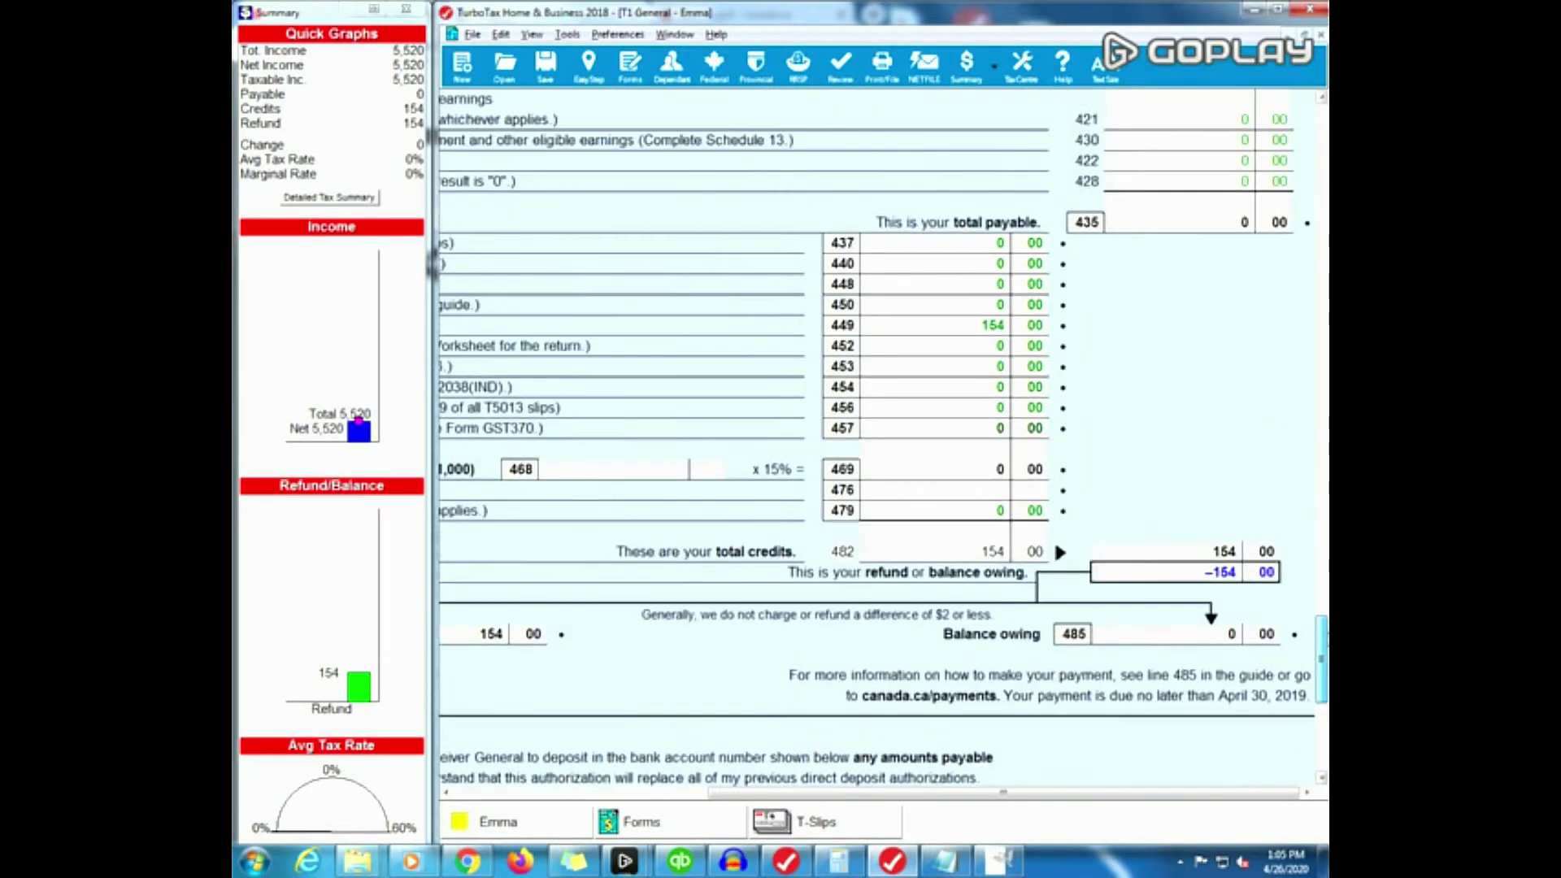
click(1214, 591)
double_click(1215, 591)
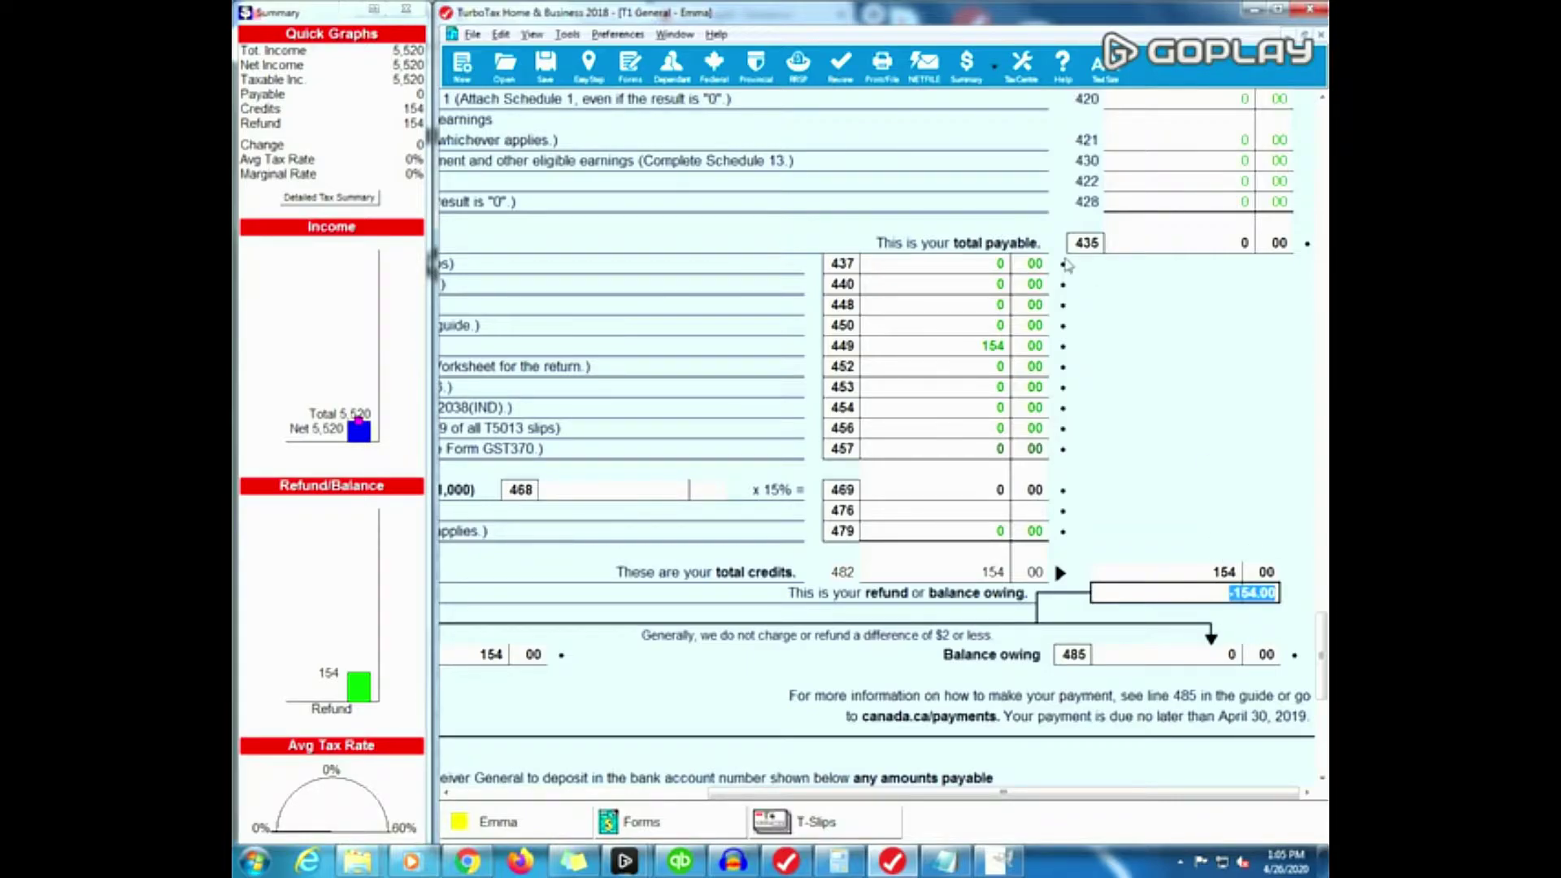
Switch to the investment income PDF in Chrome and review the share purchase and dividend facts of Example 12.
key(alt+Tab)
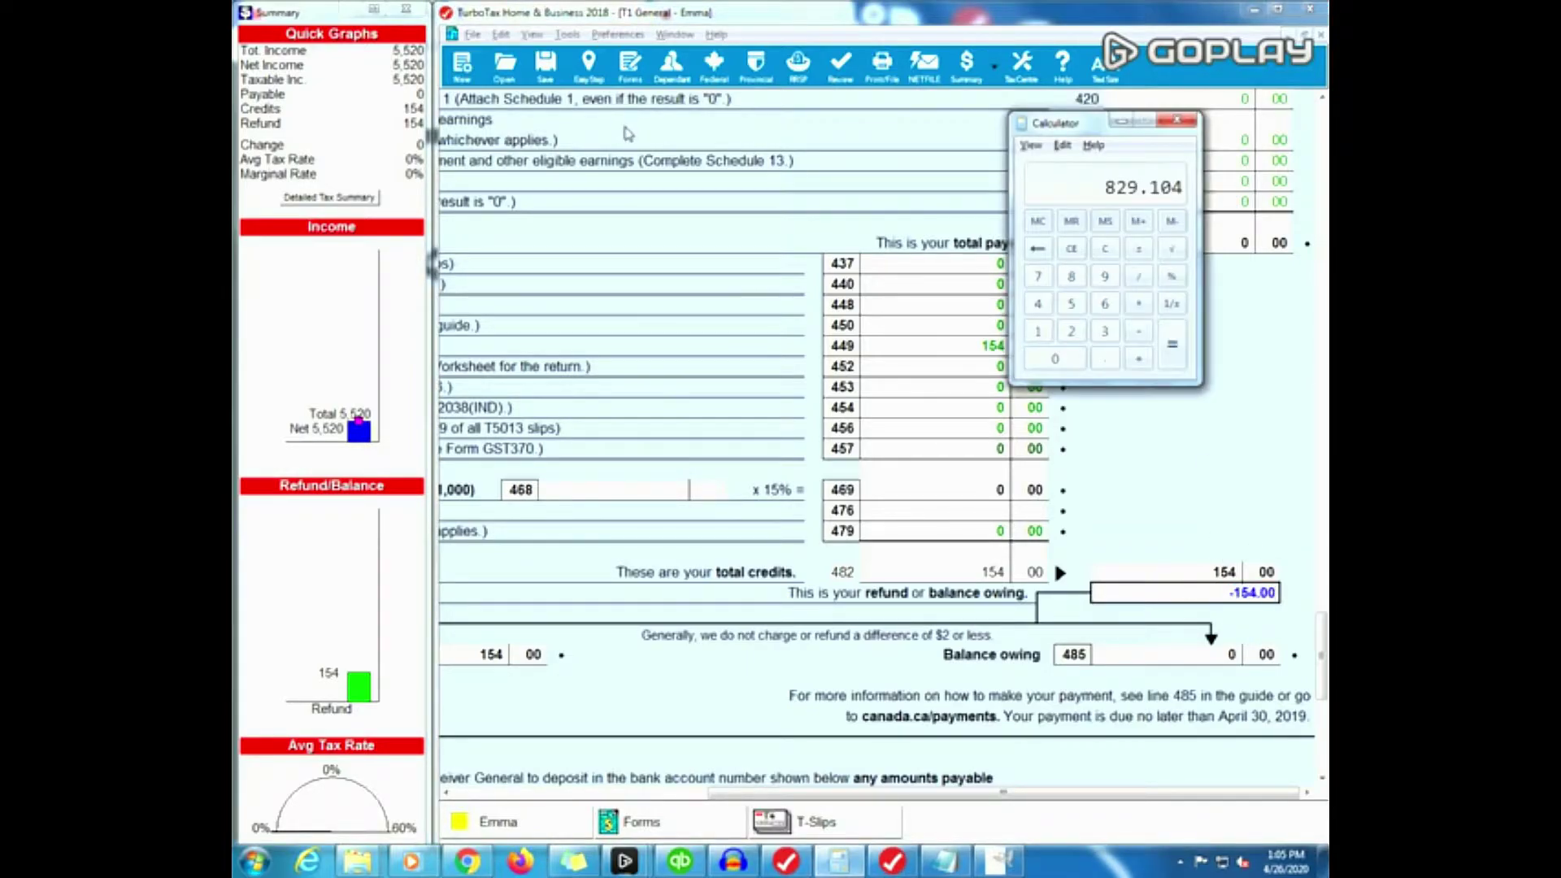
click(628, 134)
click(468, 861)
click(738, 427)
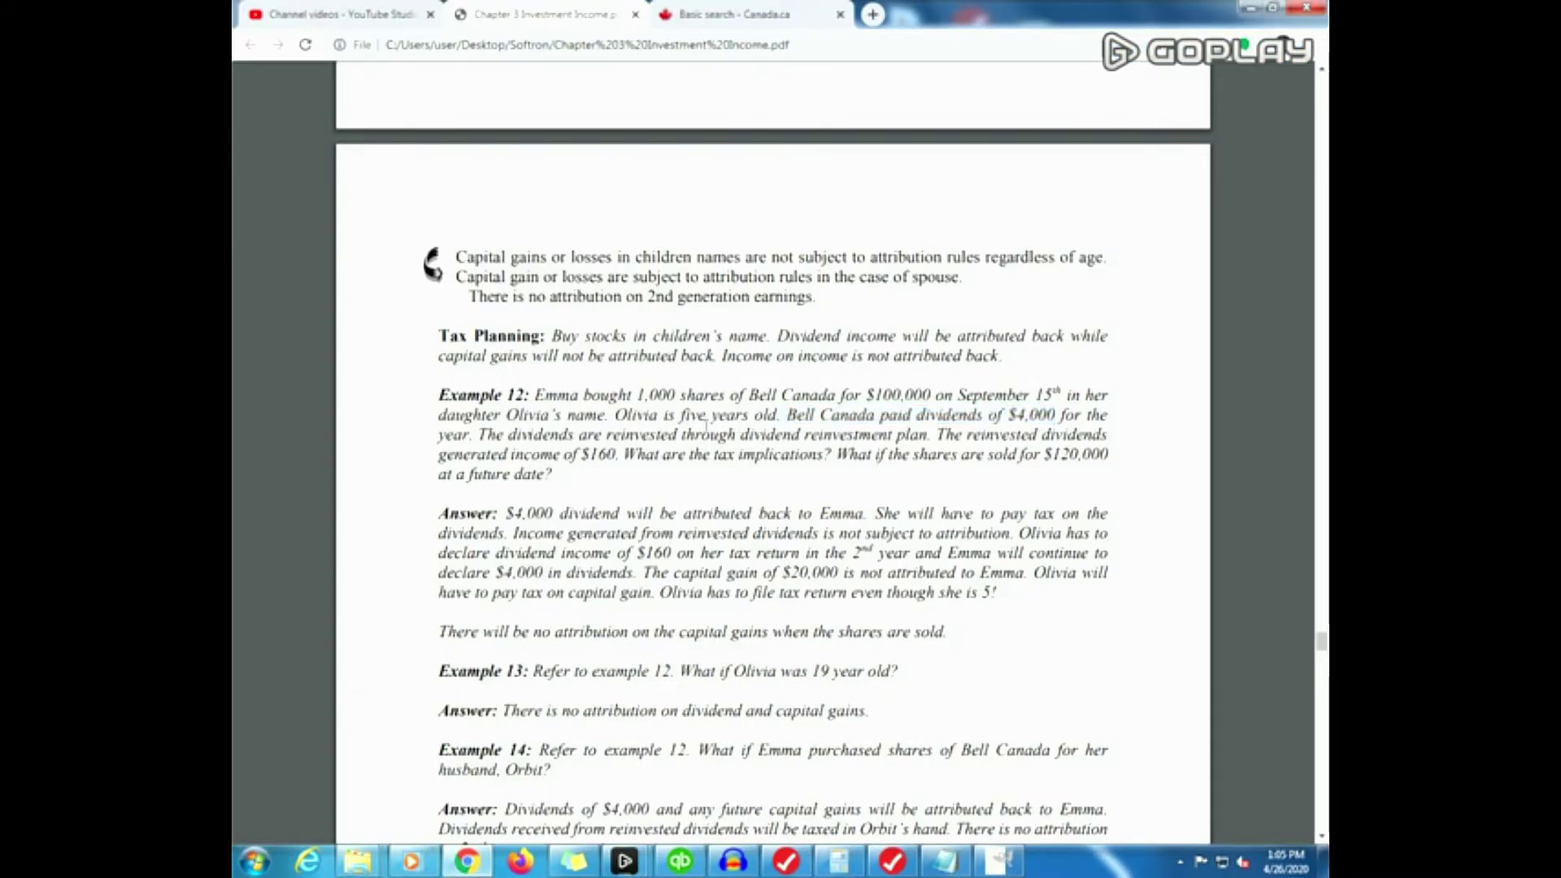
drag(931, 396, 606, 429)
key(alt+Tab)
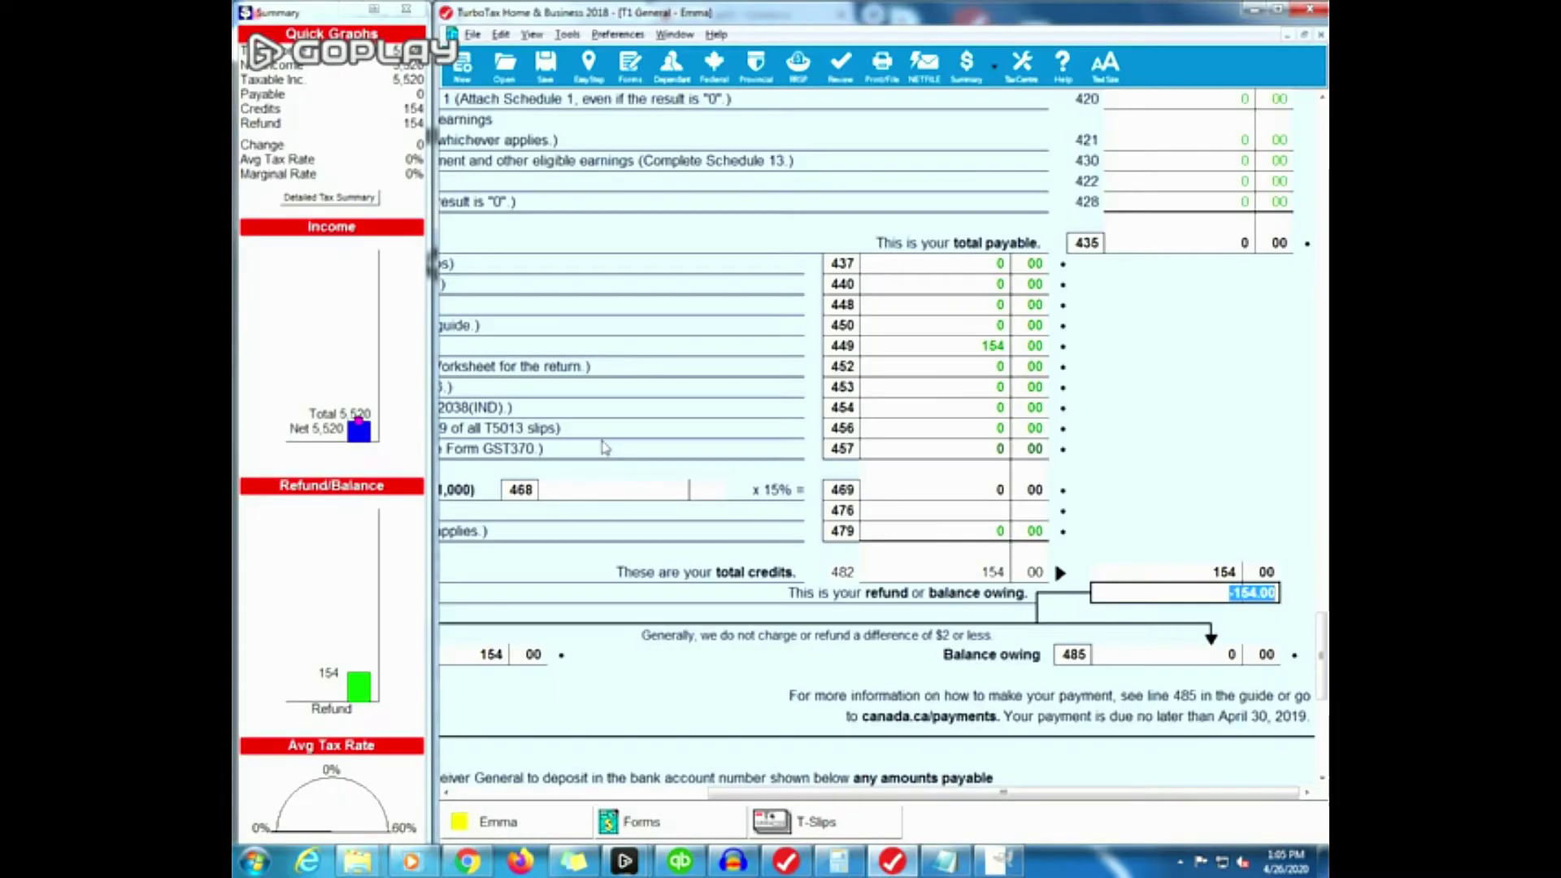
Close out the mother's return and start a new tax return using the Forms method.
click(471, 35)
click(497, 70)
click(898, 481)
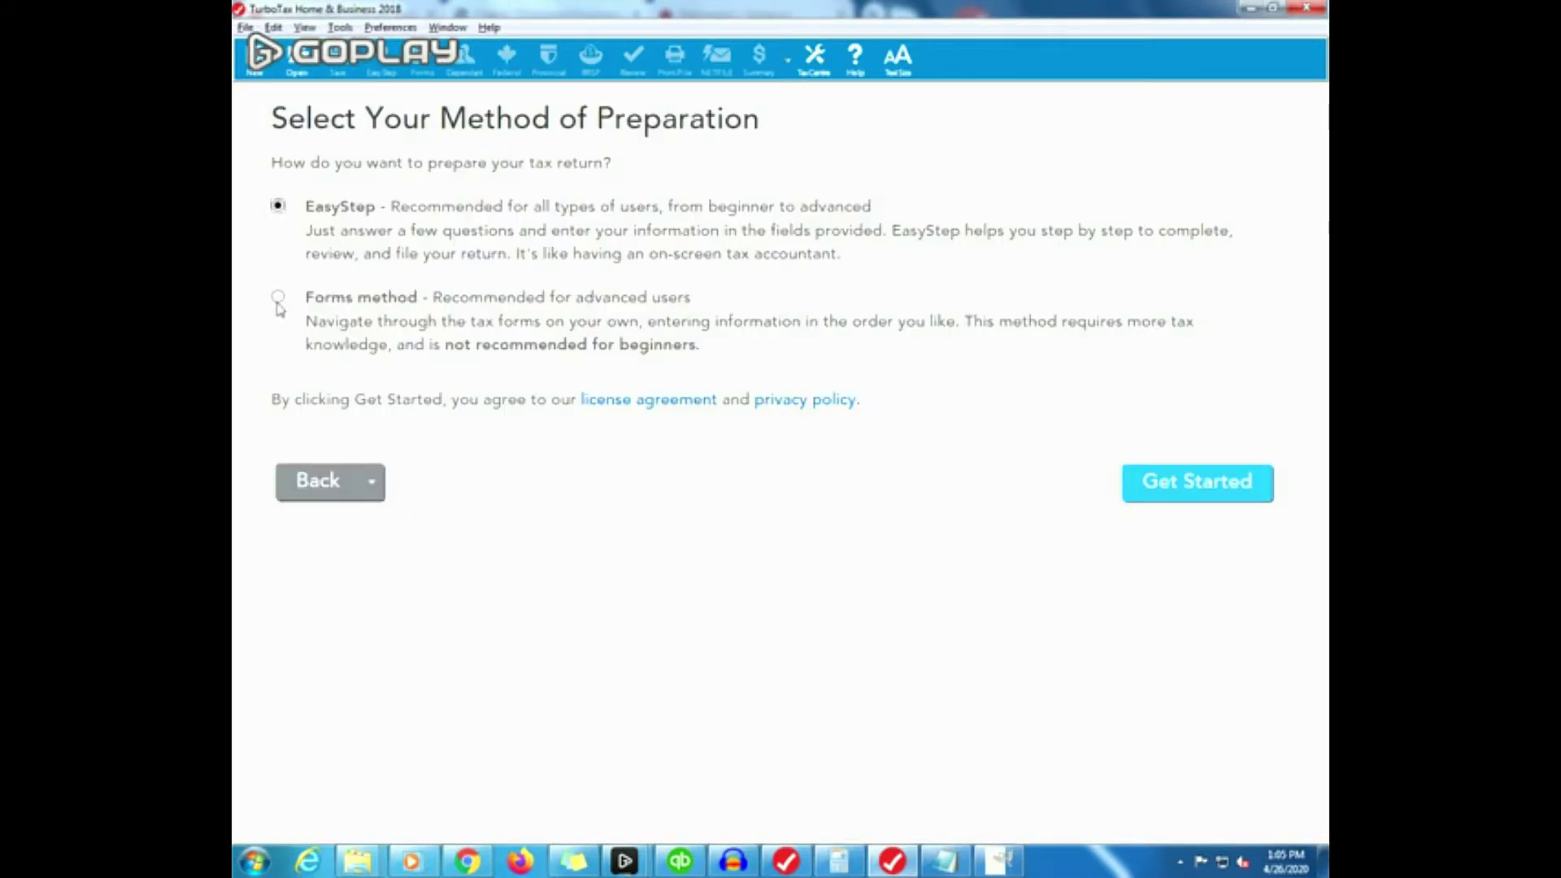
click(278, 297)
click(1195, 485)
Enter the daughter's first name, last name, SIN and date of birth in the personal information for the new return.
click(573, 239)
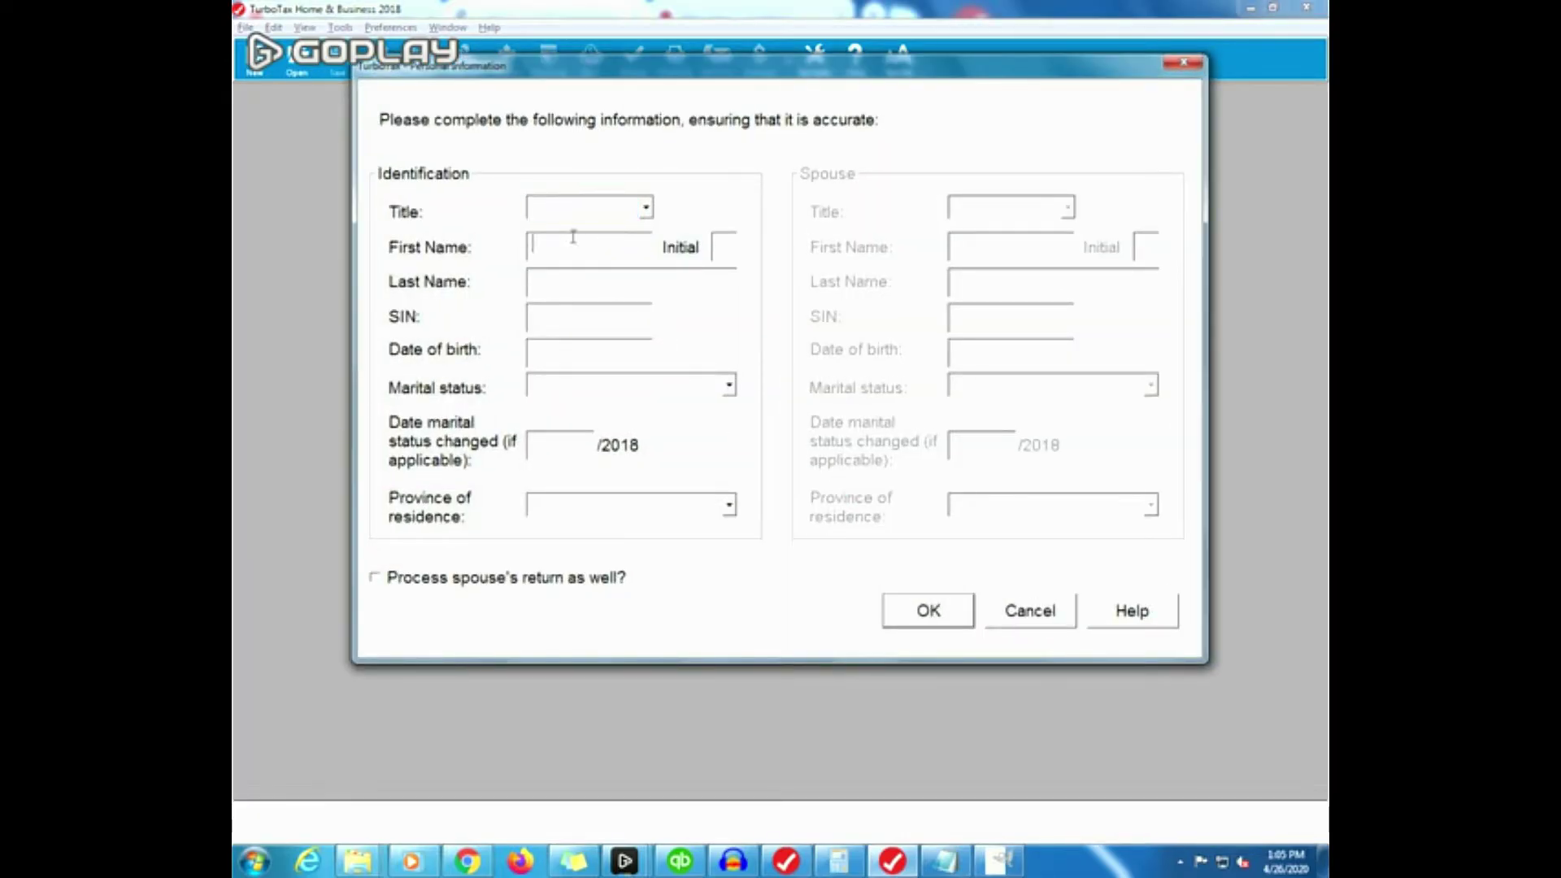
text(Olivia)
key(Tab)
text(XYZ1000)
key(Tab)
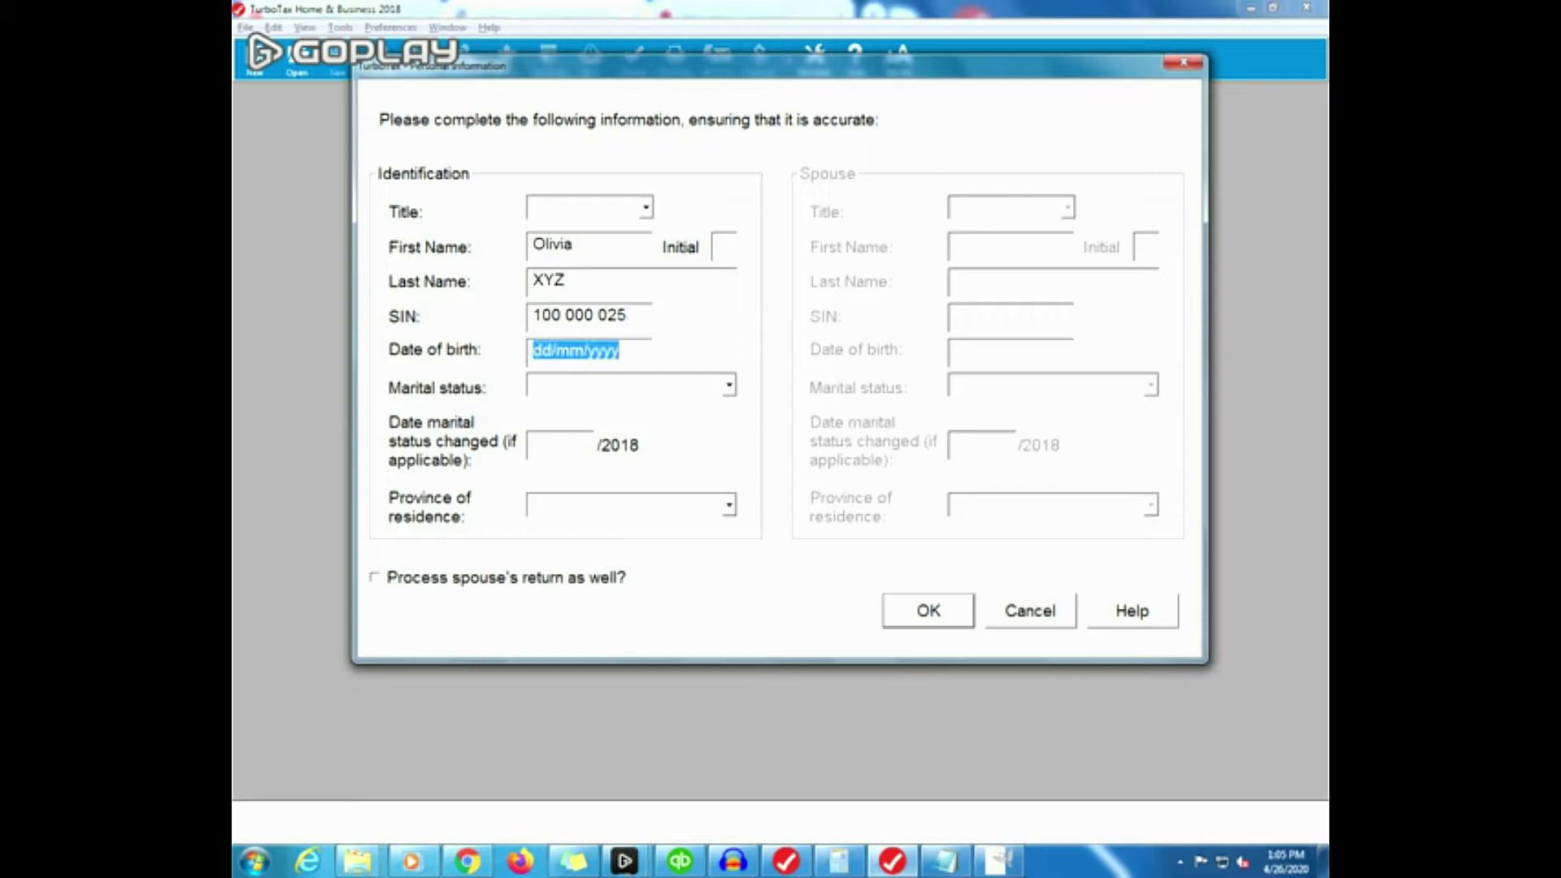
text(01/01/)
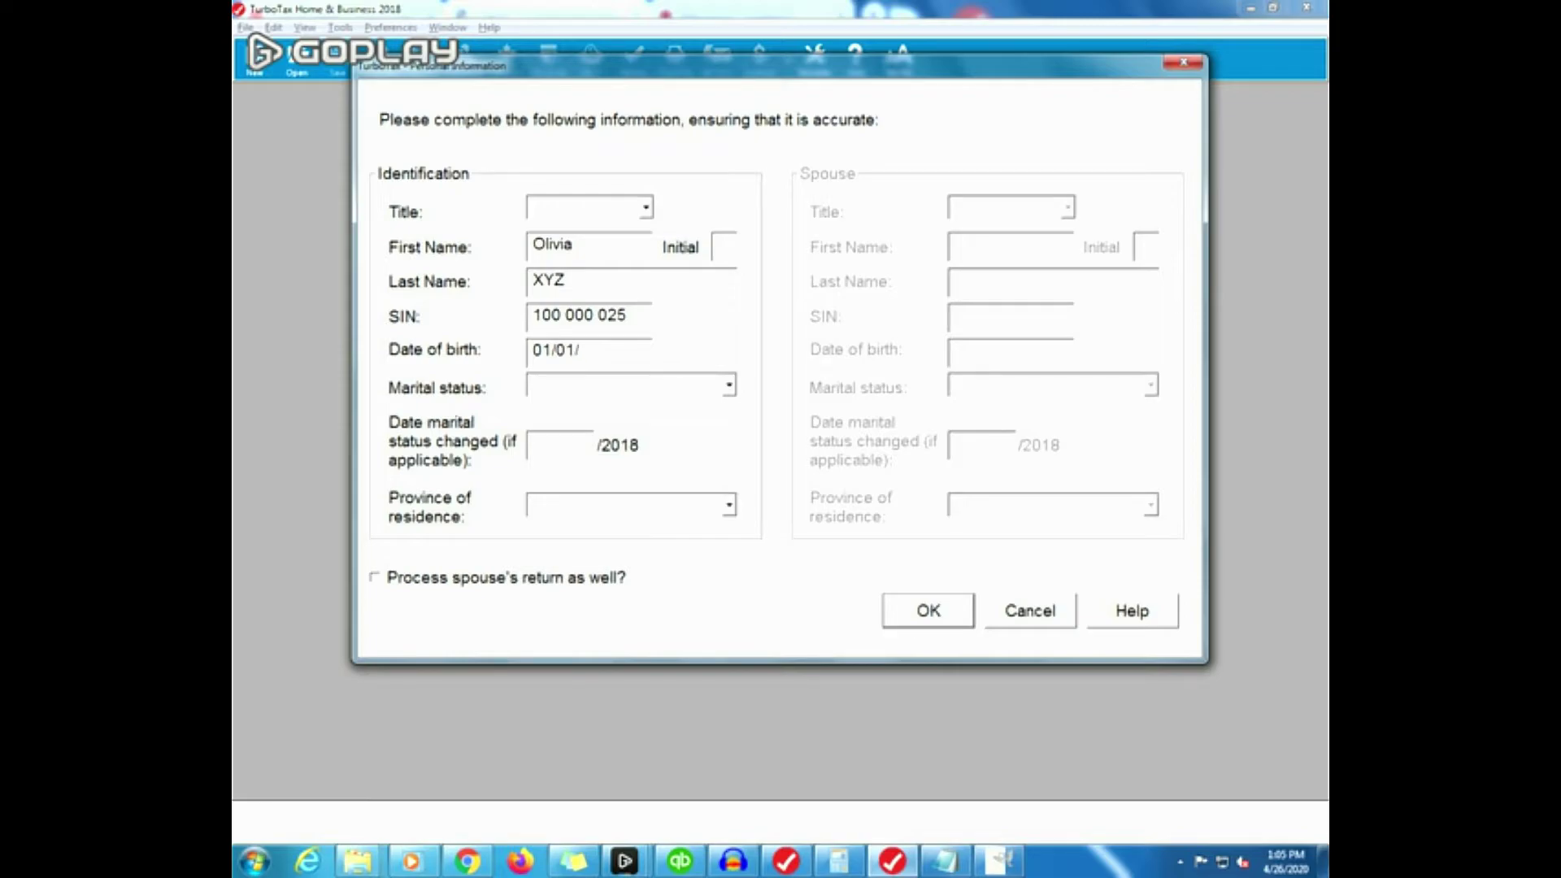
text(2013)
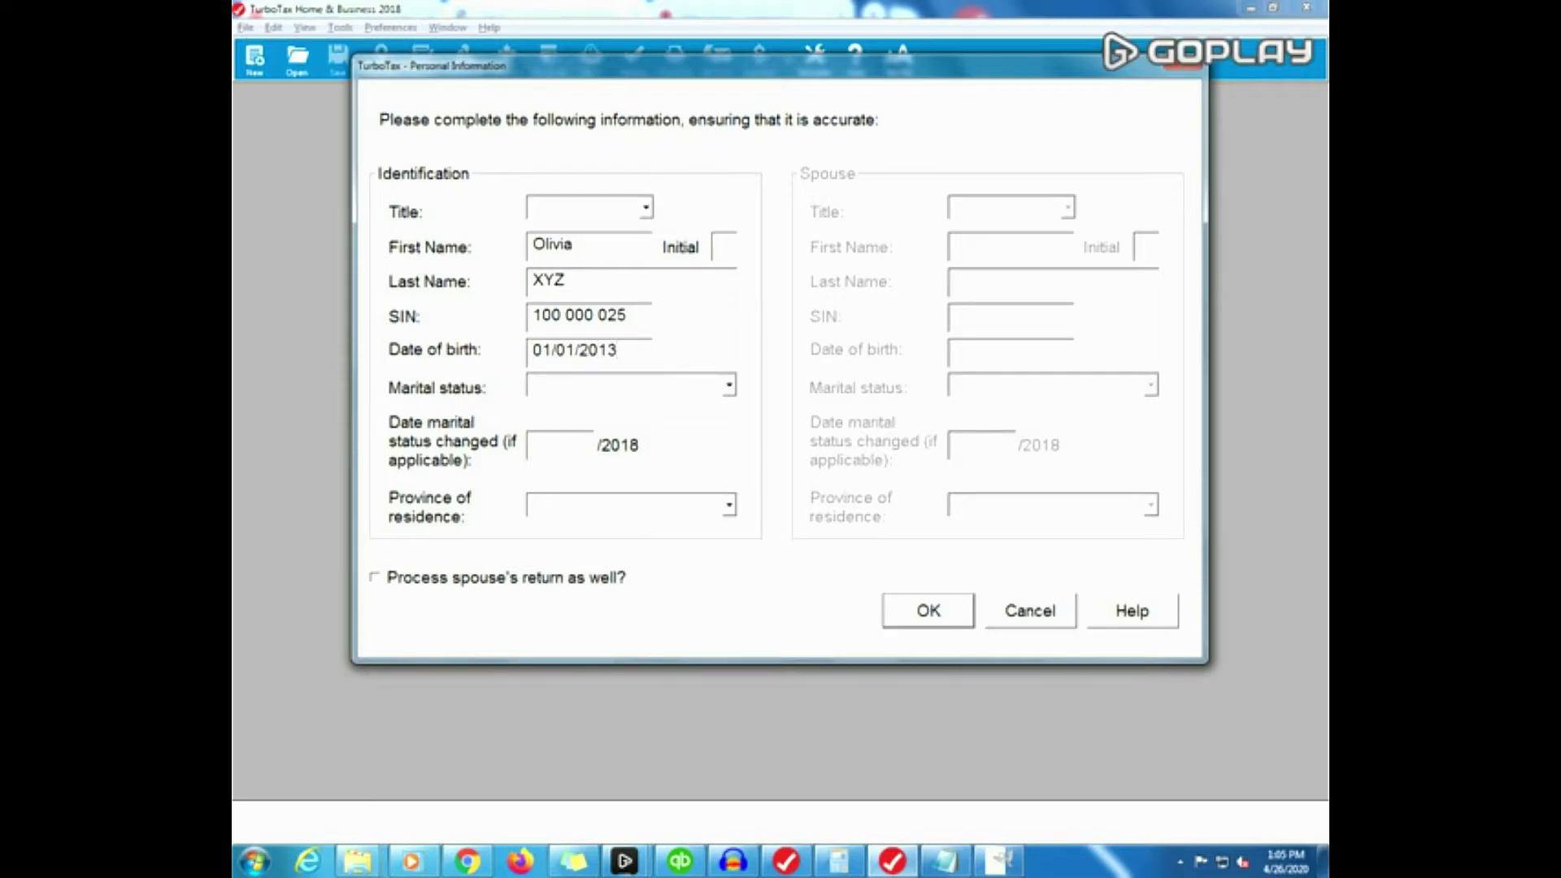
Set the daughter's marital status to Single and province of residence to Ontario, and accept the personal information.
click(652, 388)
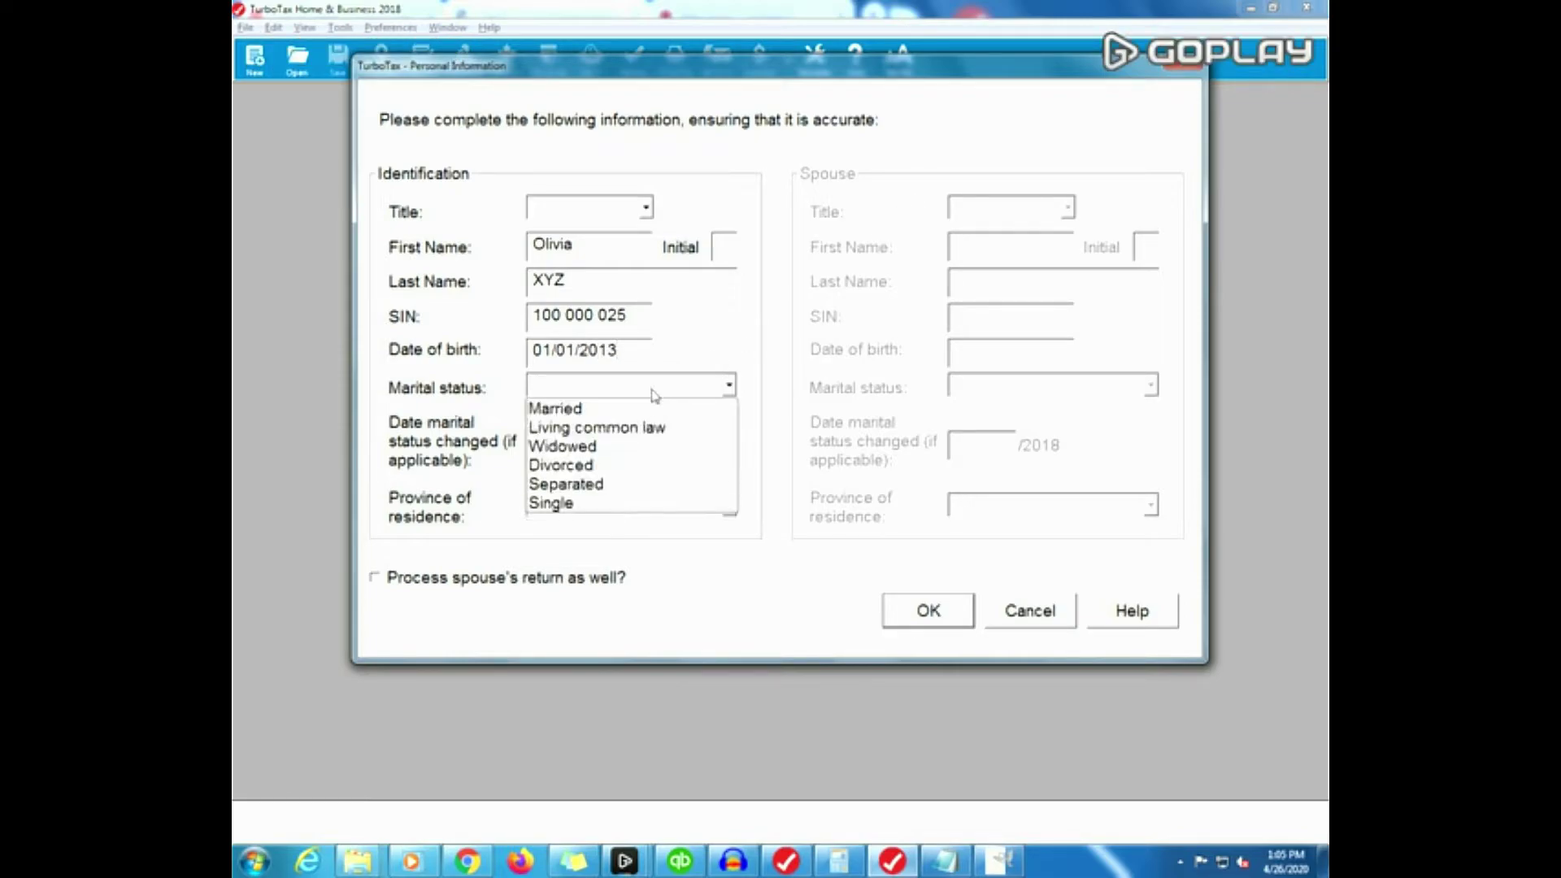
click(592, 504)
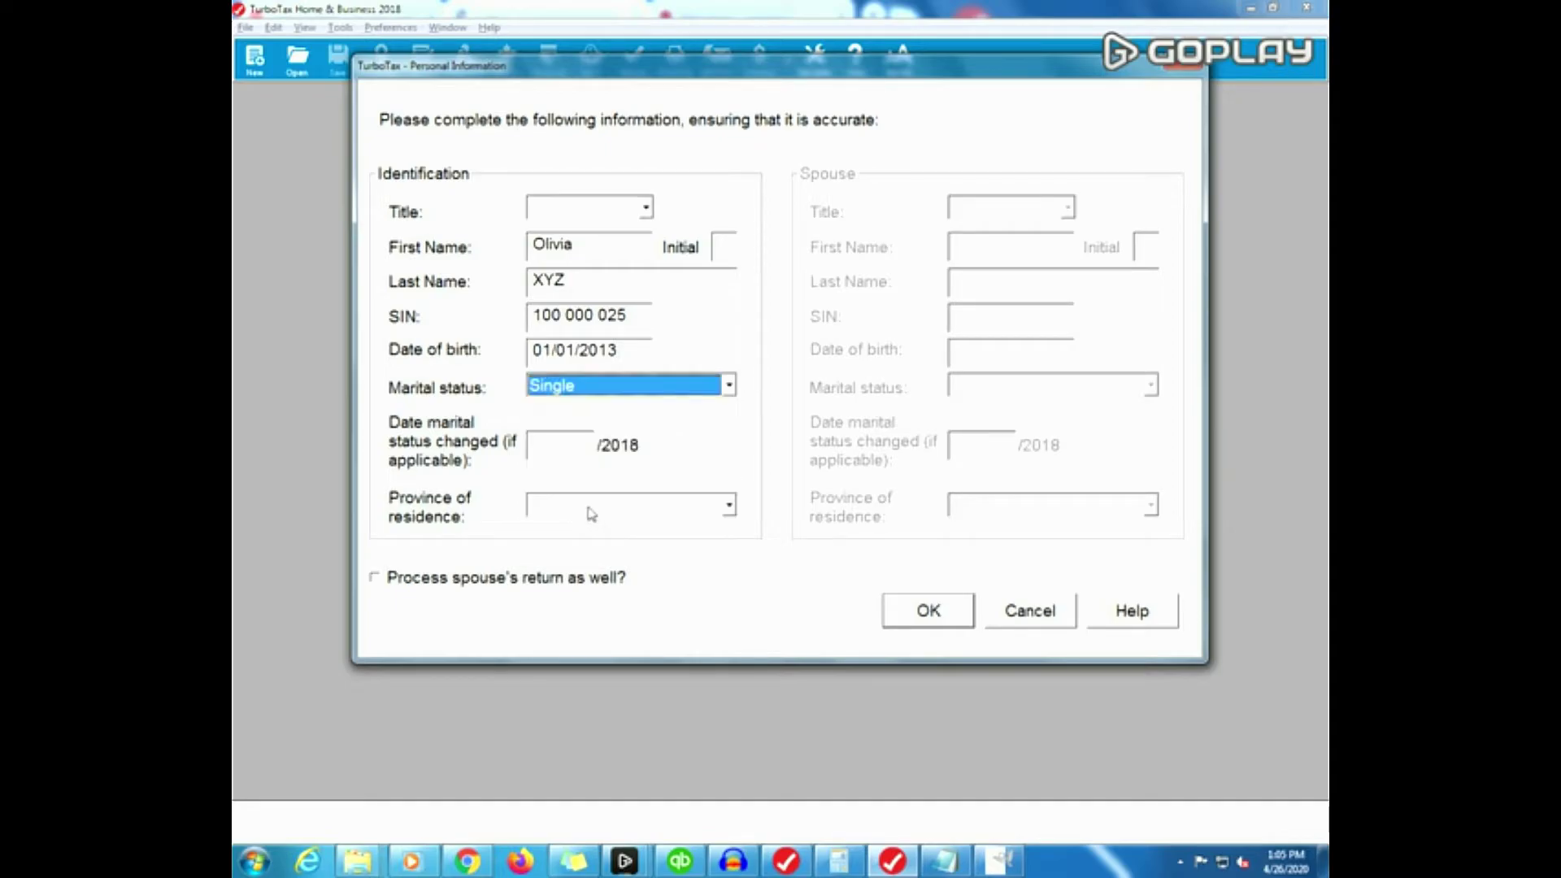
click(569, 505)
click(577, 642)
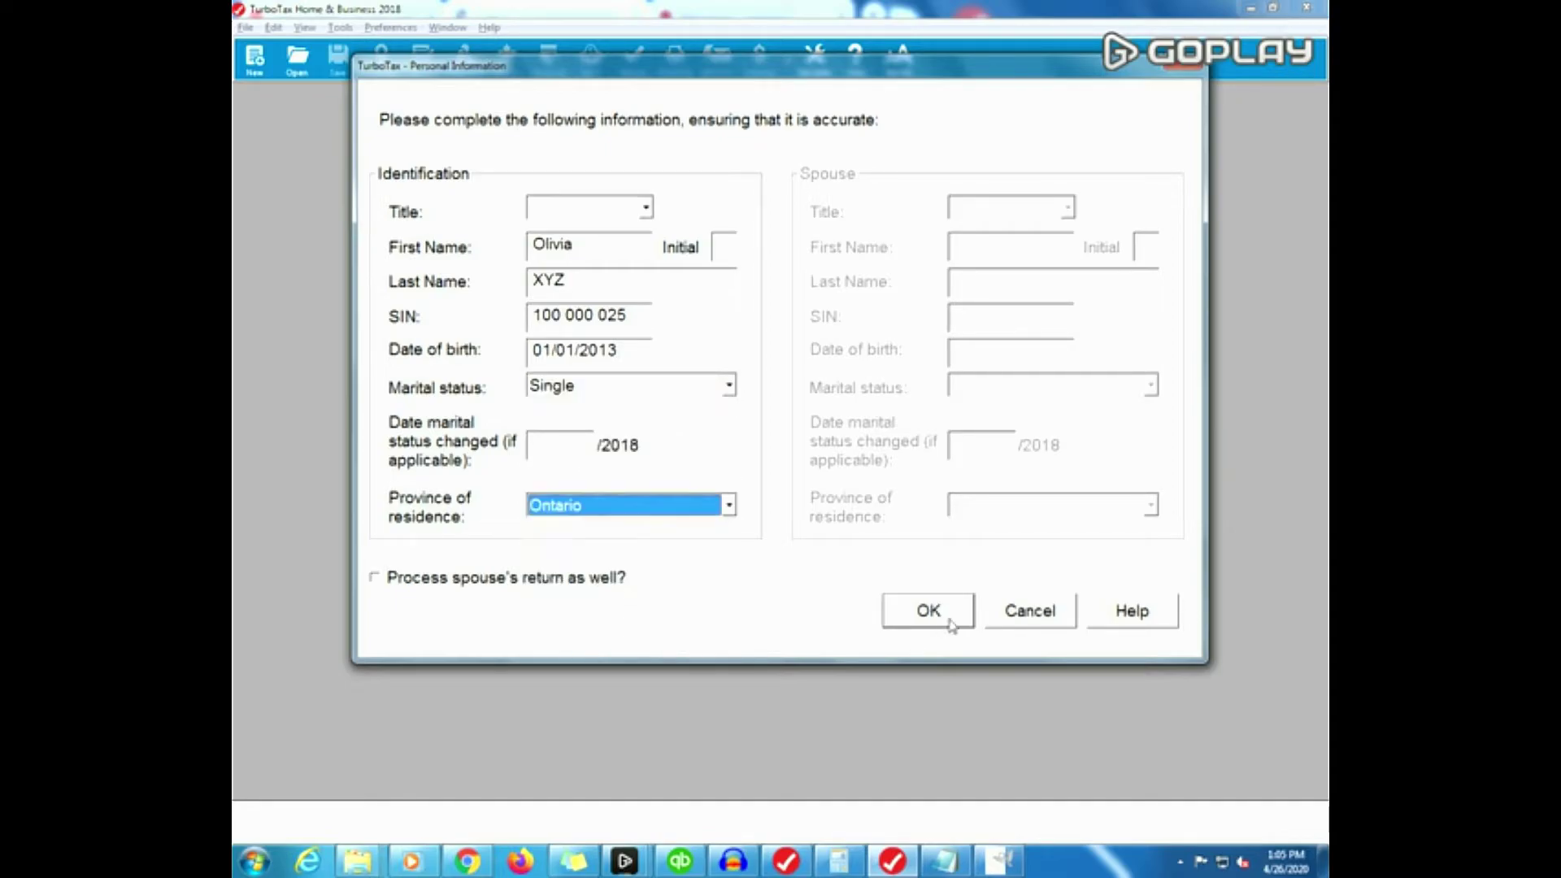
click(929, 612)
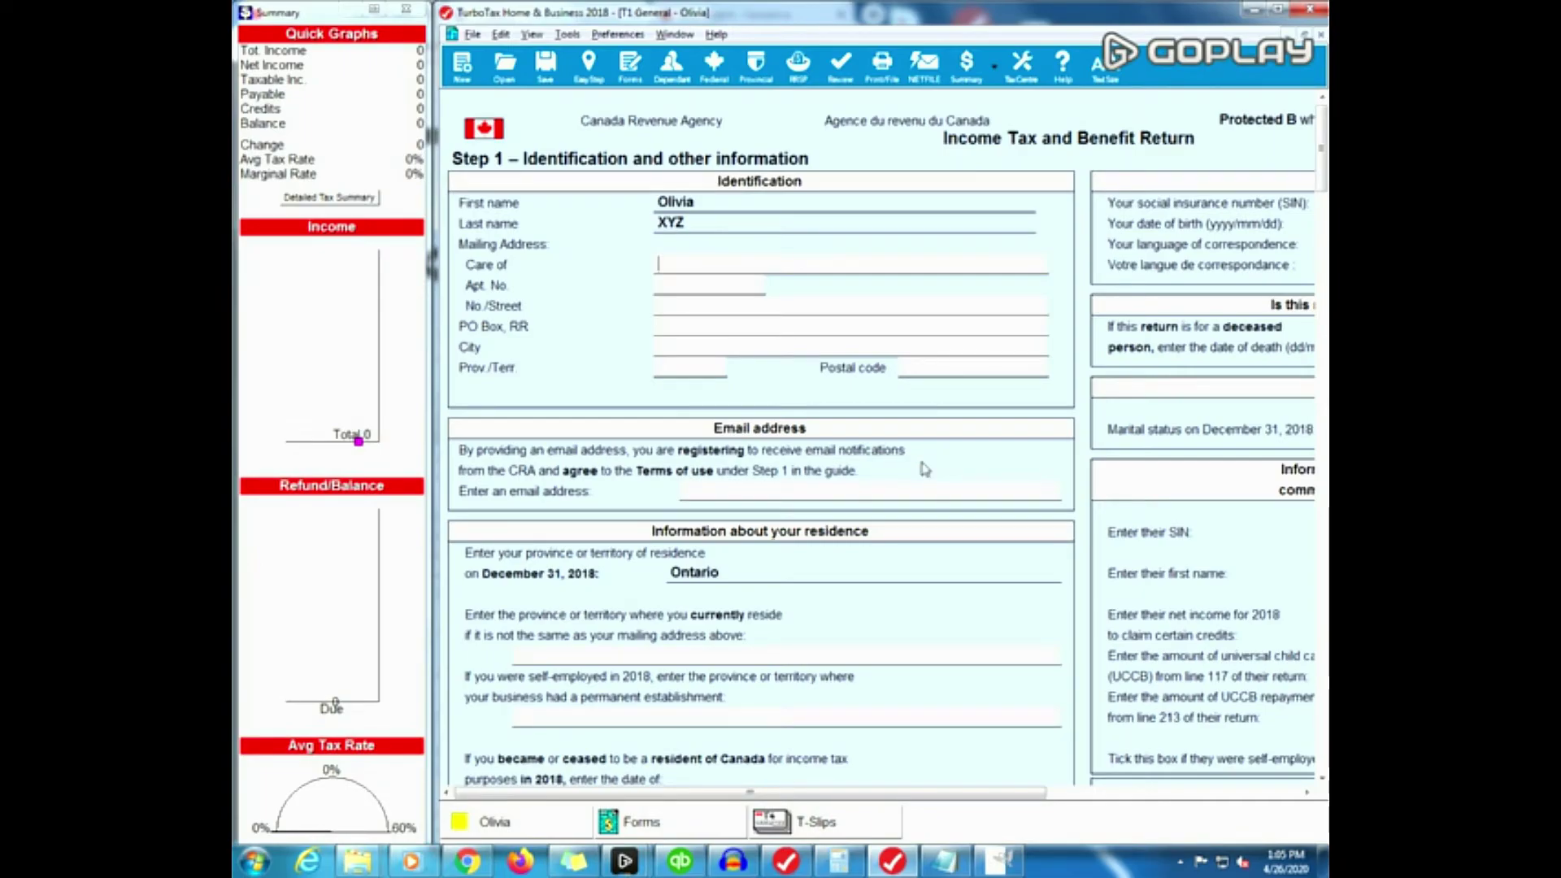
Switch to the investment income PDF in Chrome and review the Bell Canada share purchase facts of Example 12.
key(alt+Tab)
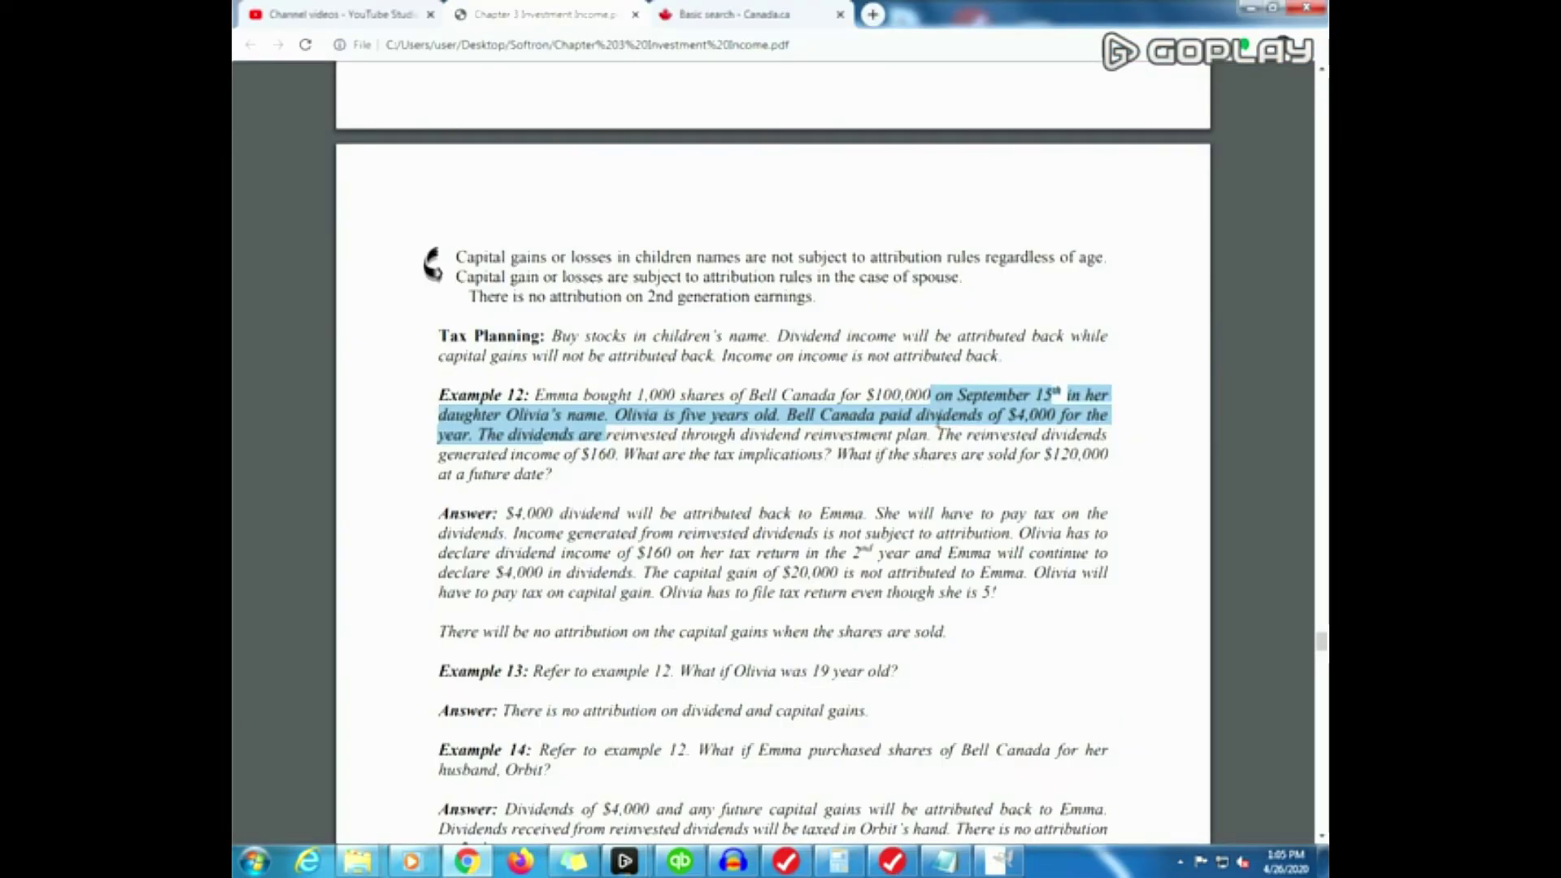
click(932, 420)
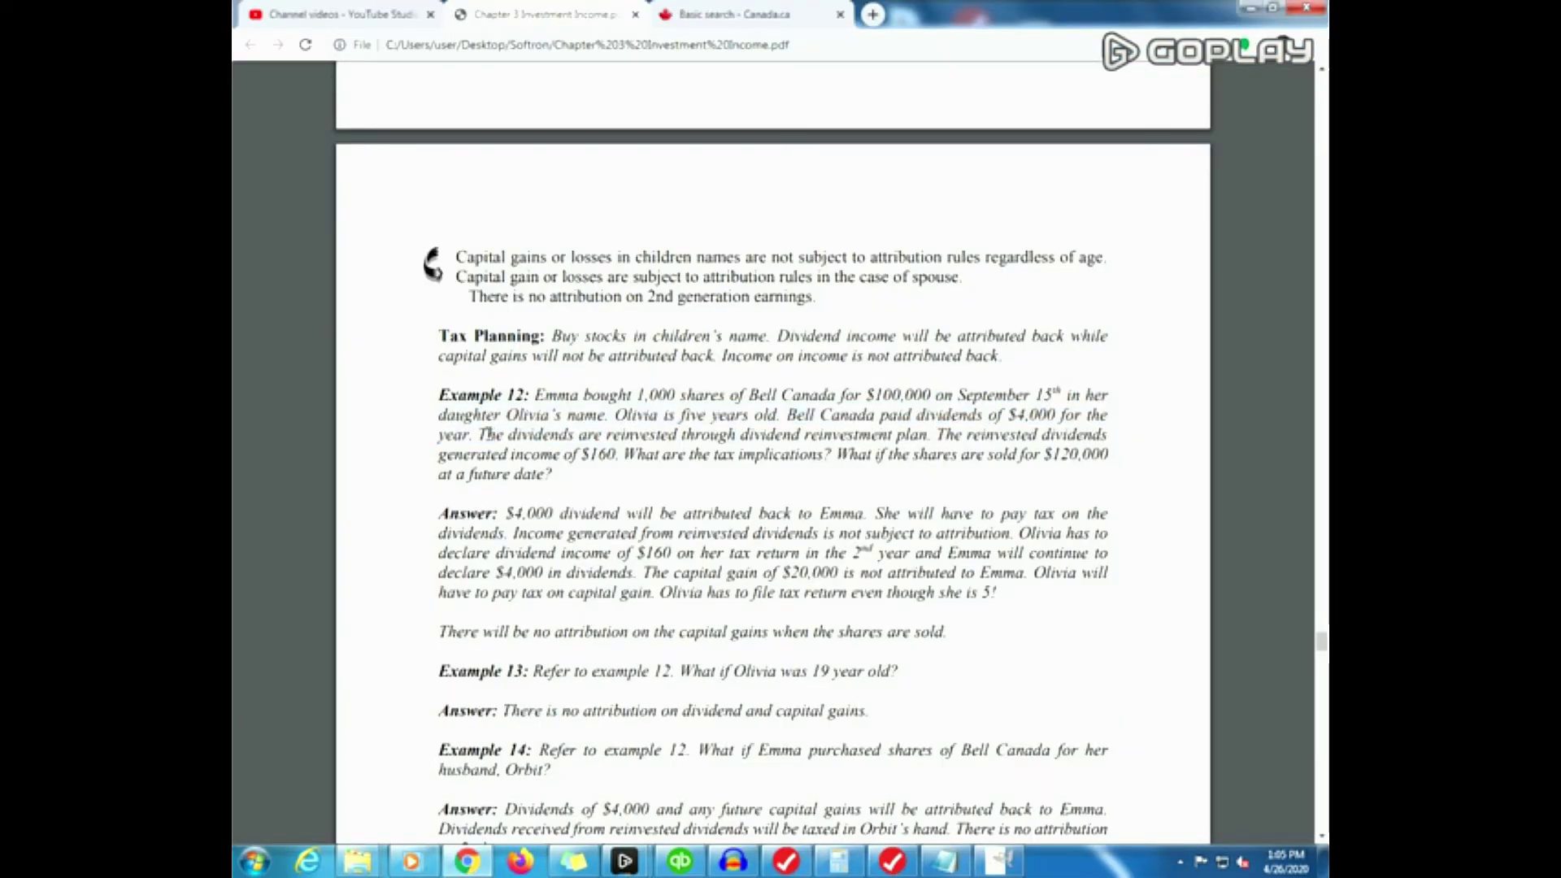
drag(711, 396, 930, 395)
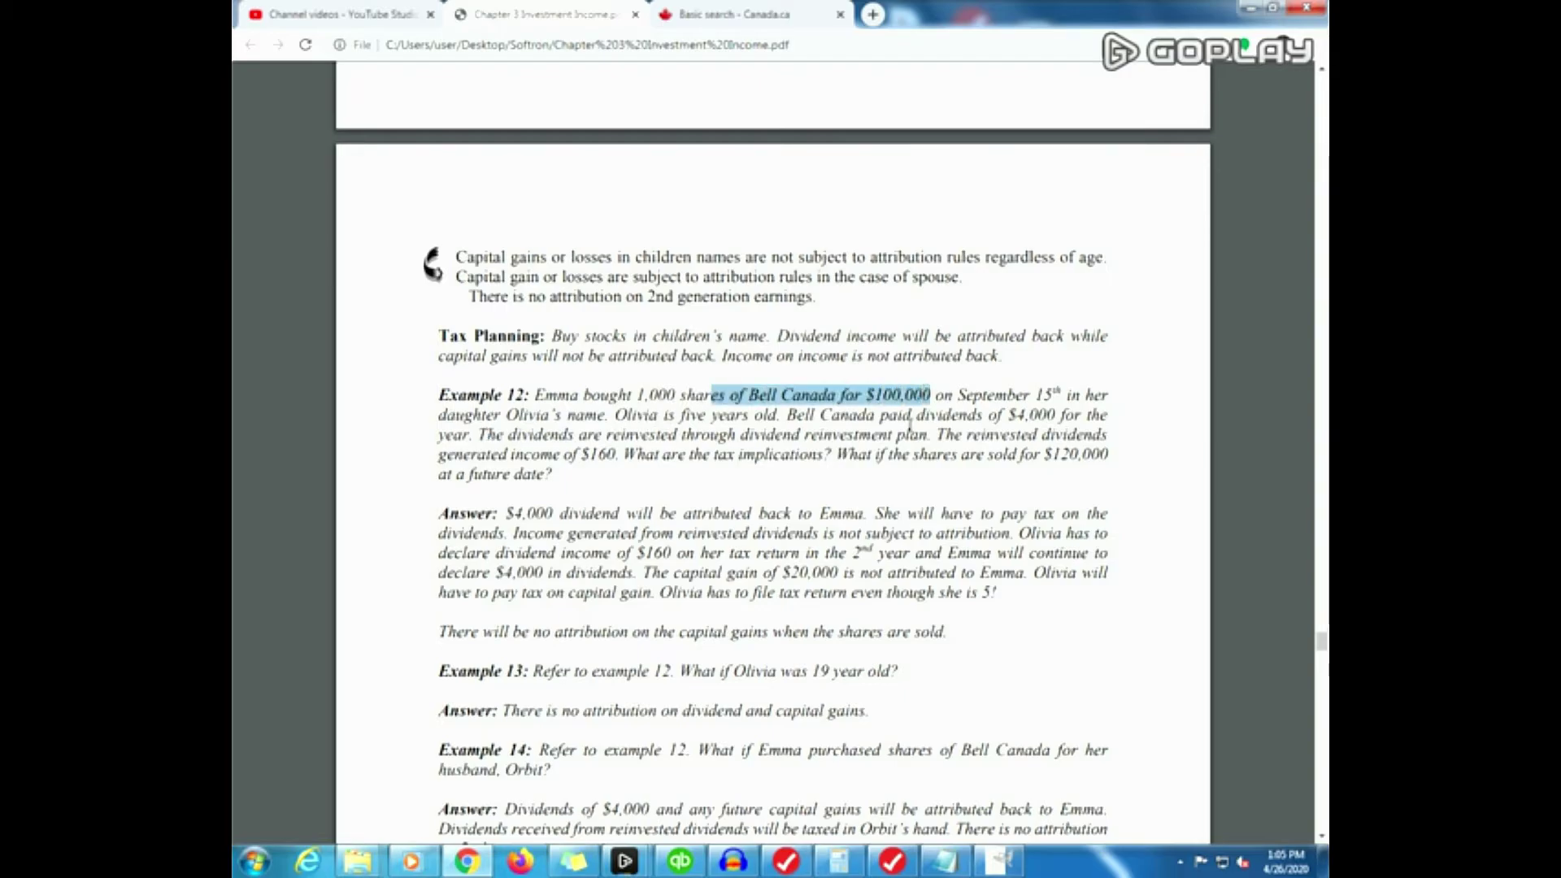
Return to the daughter's return in TurboTax and open Schedule 3, Capital Gains (or Losses) in 2018.
key(alt+Tab)
key(F6)
text(schwe)
key(BackSpace)
key(BackSpace)
text(edule 3)
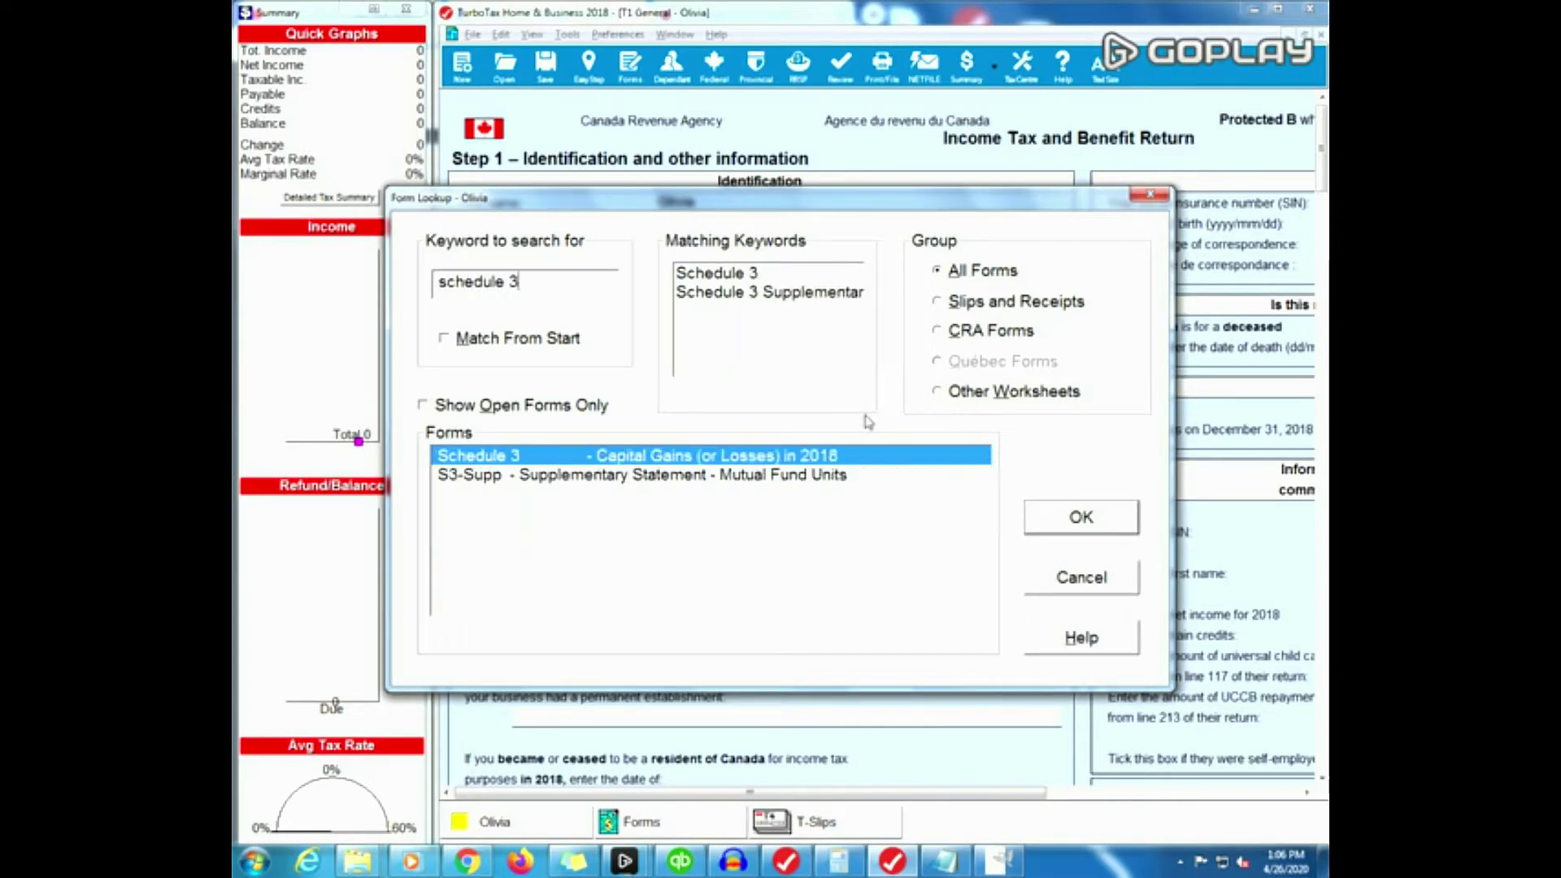
key(Return)
In the publicly traded shares section, enter 1000 shares of Bell Canada with 2016 as the year of acquisition.
scroll(1168, 276, down, 3)
scroll(715, 279, down, 8)
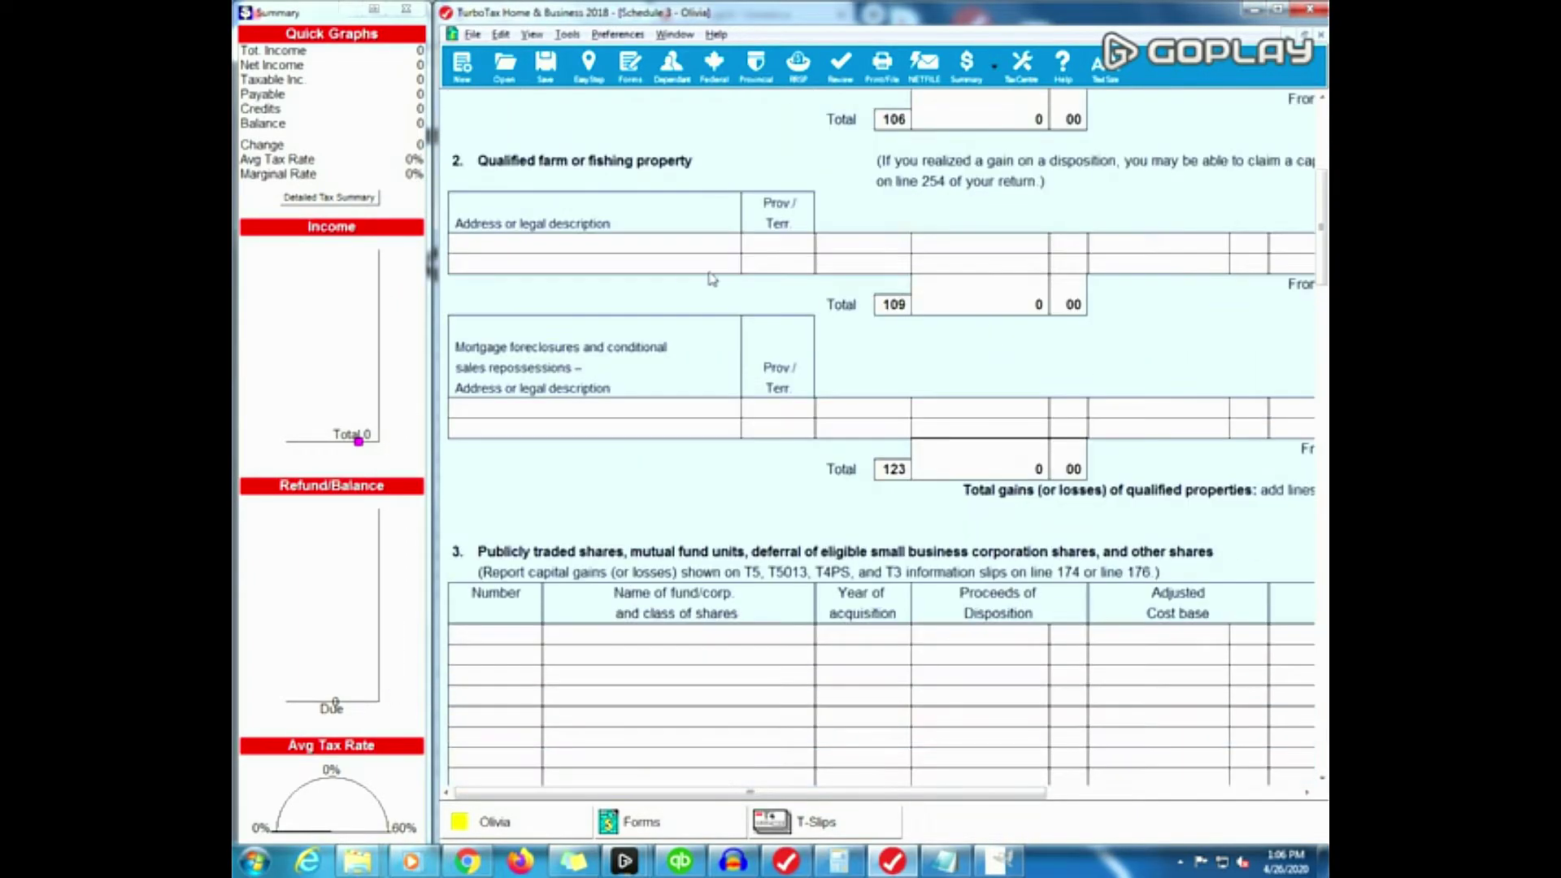
click(495, 389)
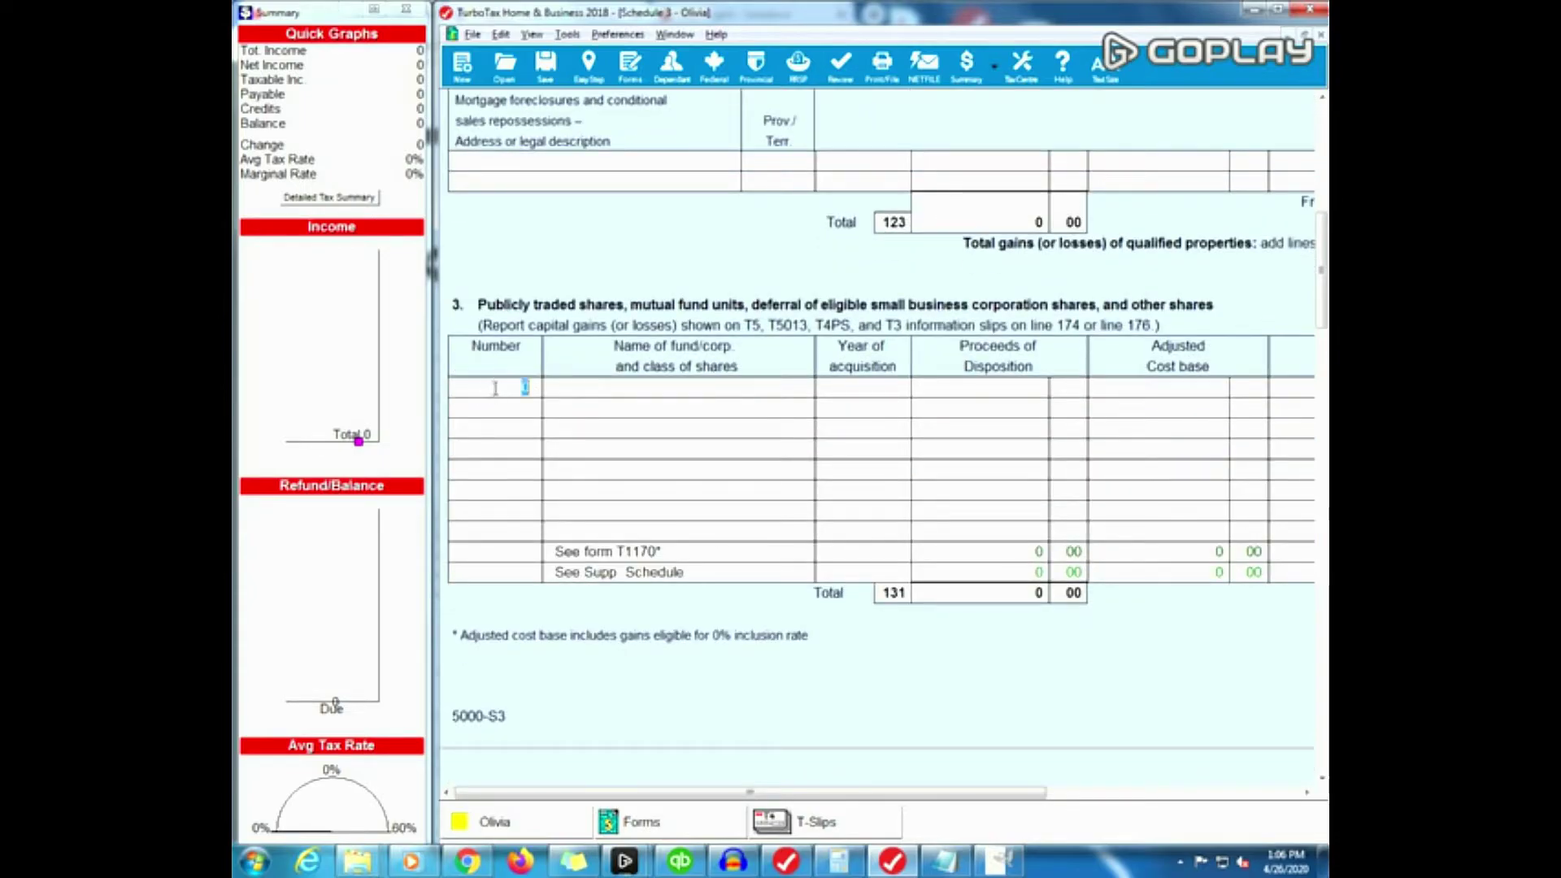
text(1000)
key(Tab)
text(Bell Canada)
key(Tab)
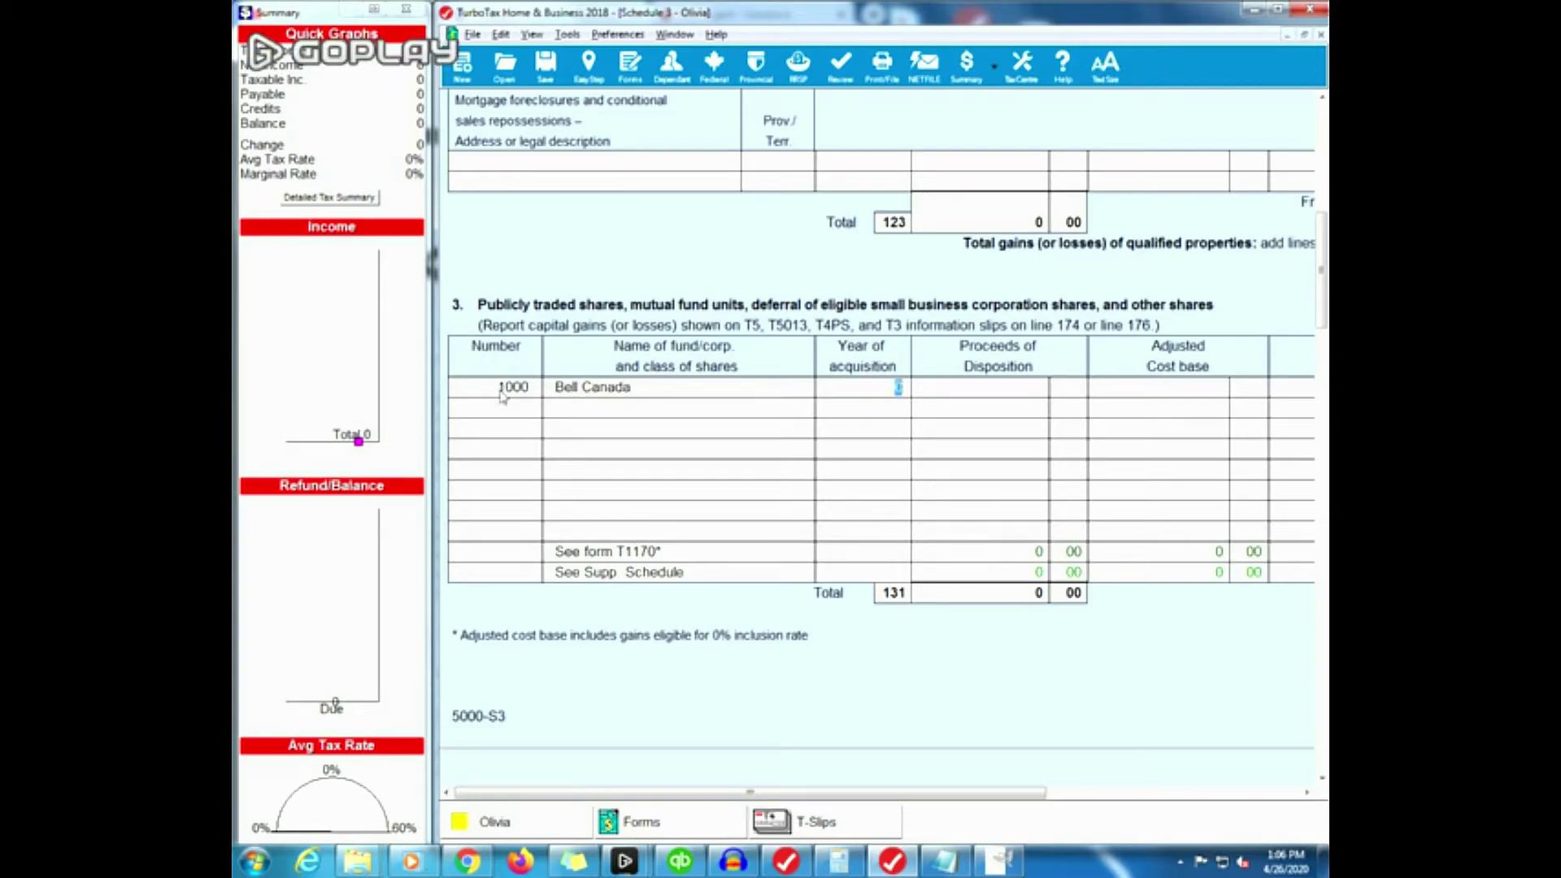
key(alt+Tab)
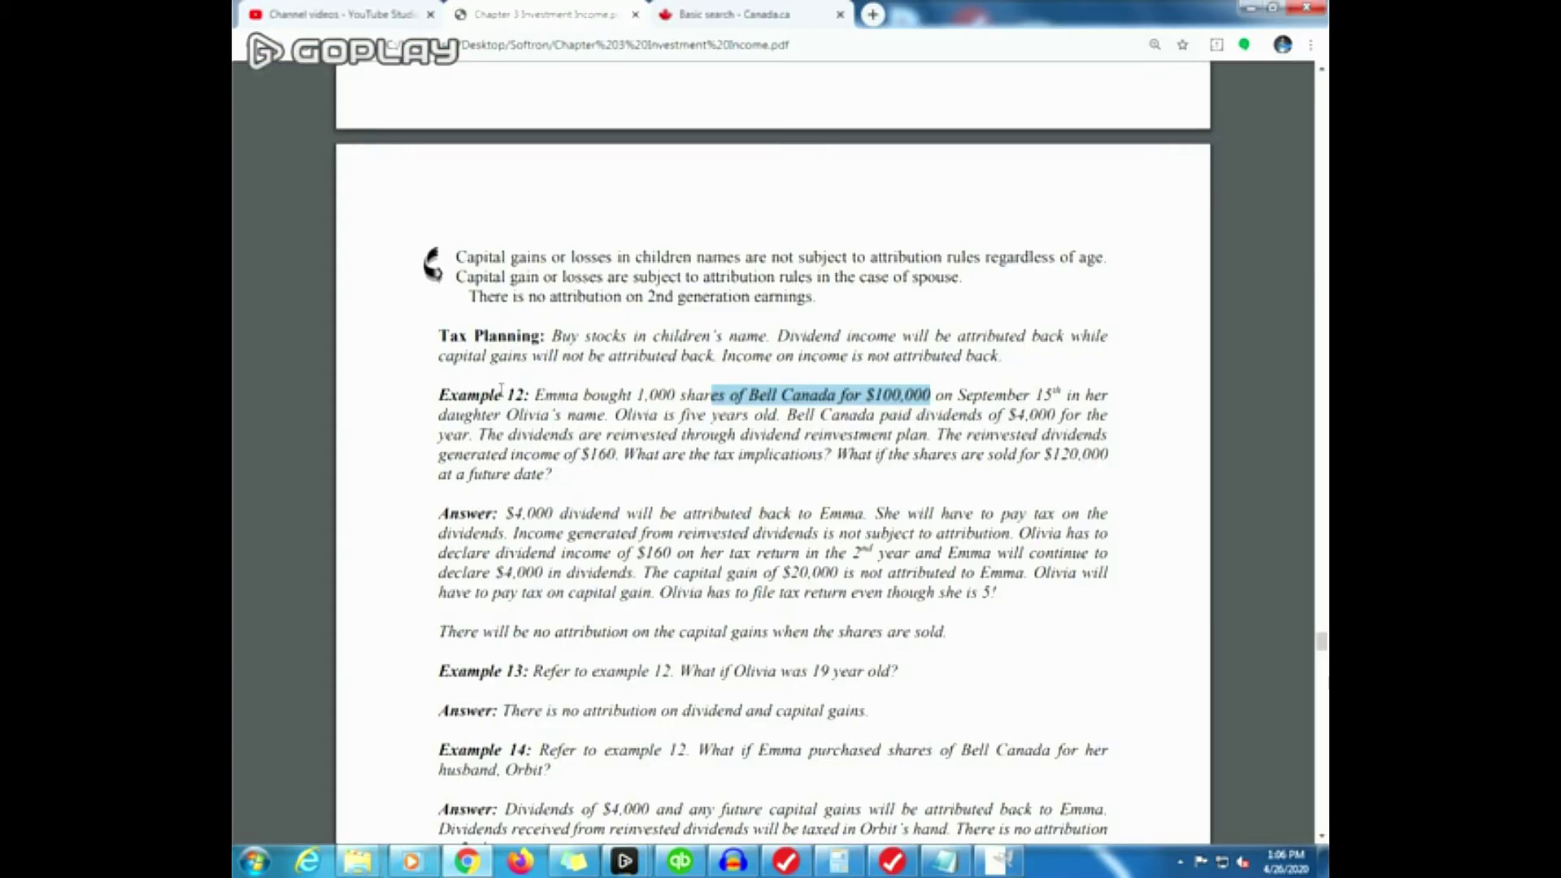
key(alt+Tab)
text(2016)
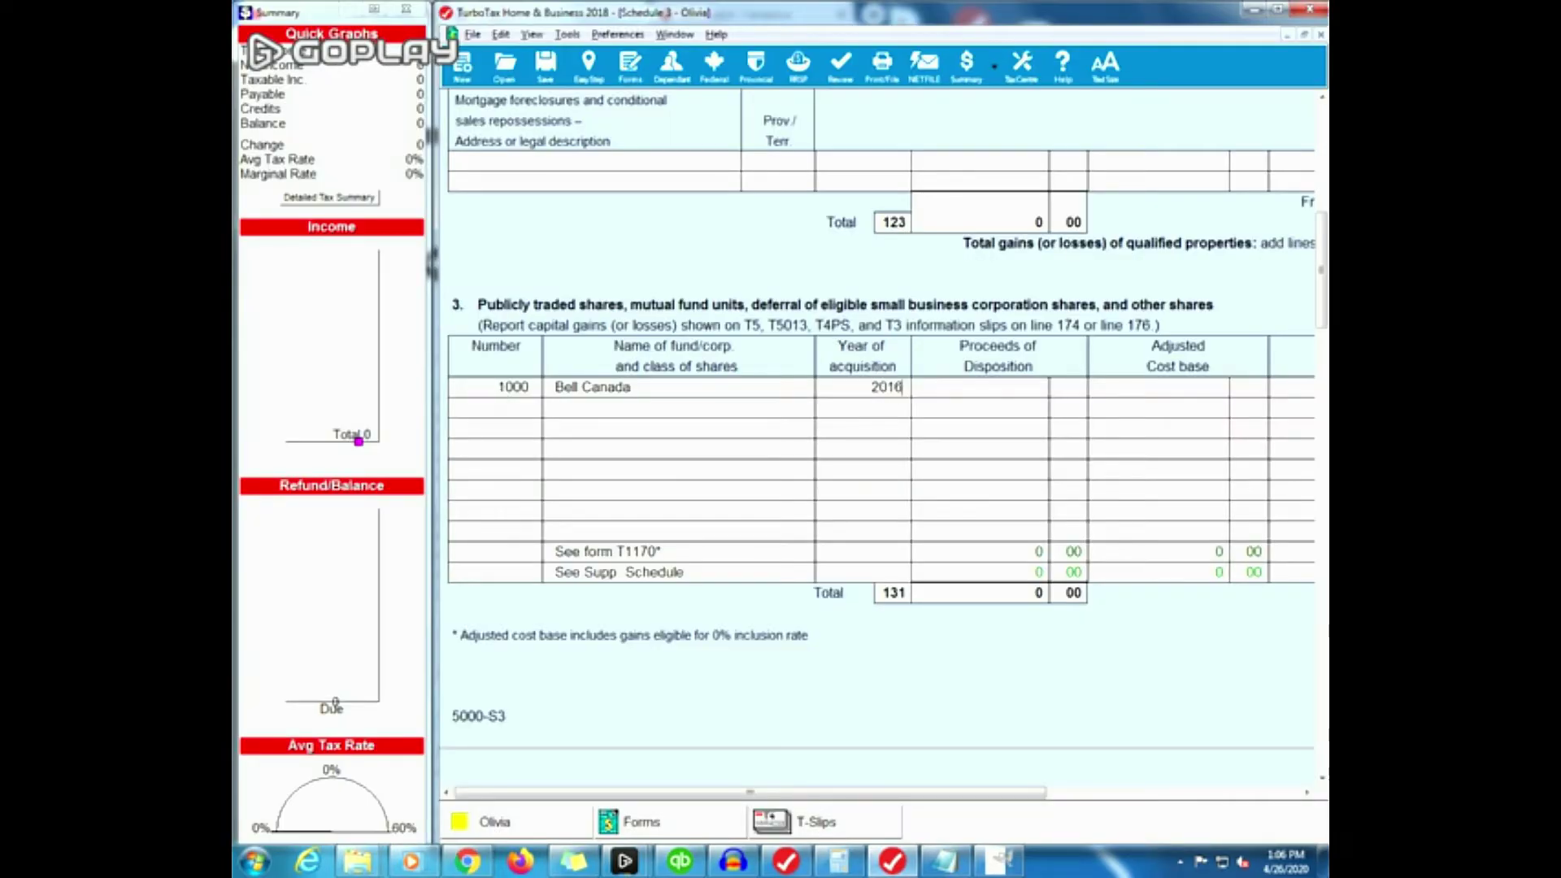
key(Tab)
Check the sale price in Example 12 and enter proceeds of 120,000 and an adjusted cost base of 100,000 for Bell Canada.
key(alt+Tab)
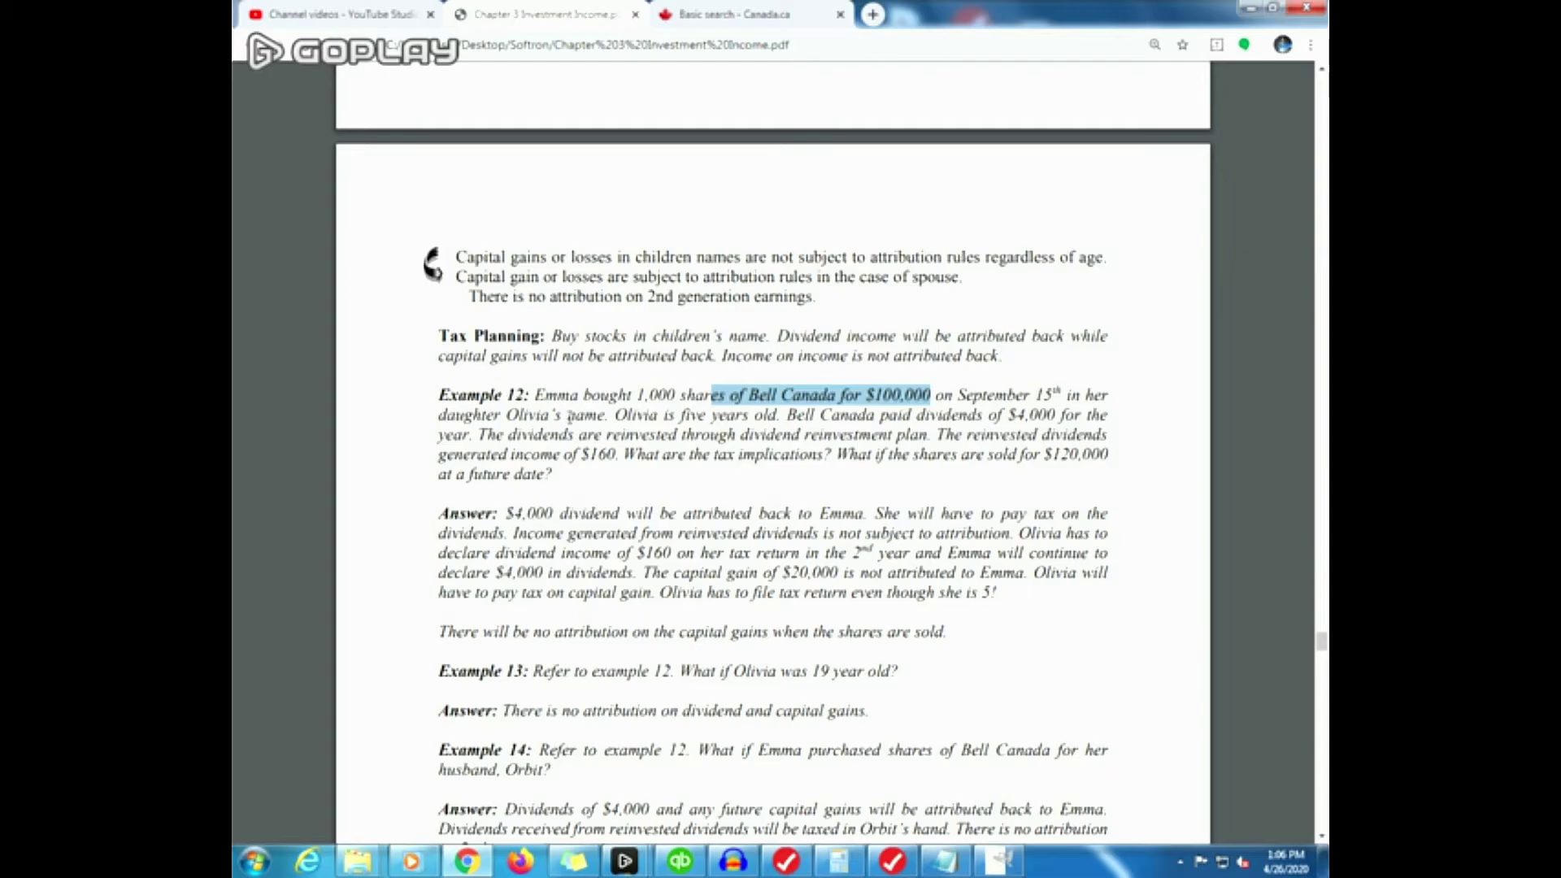
drag(837, 455, 1099, 455)
key(alt+Tab)
text(120)
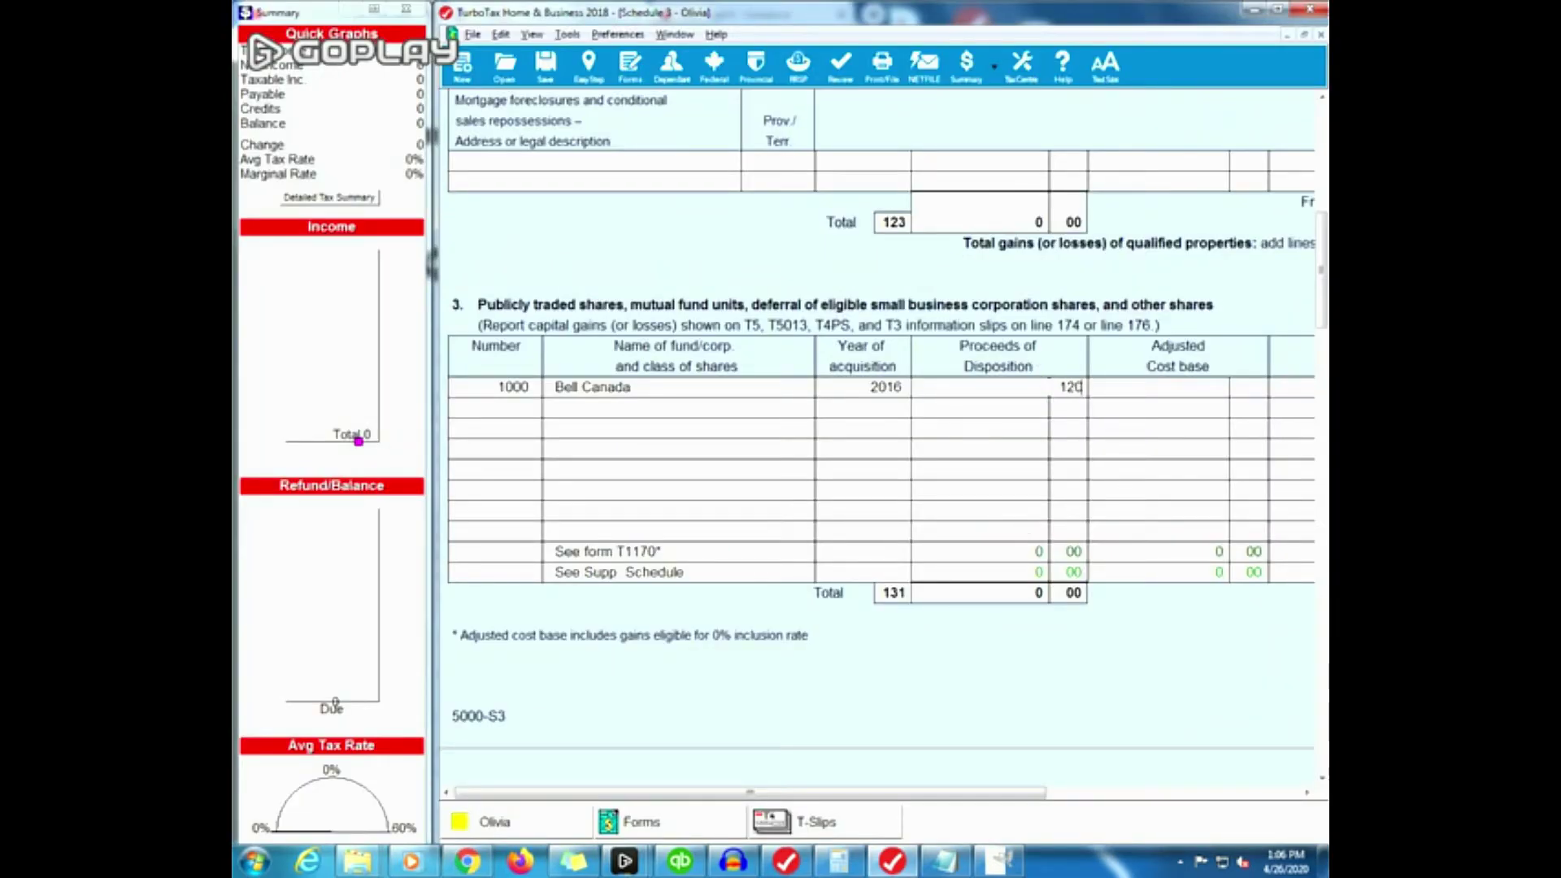
click(1182, 388)
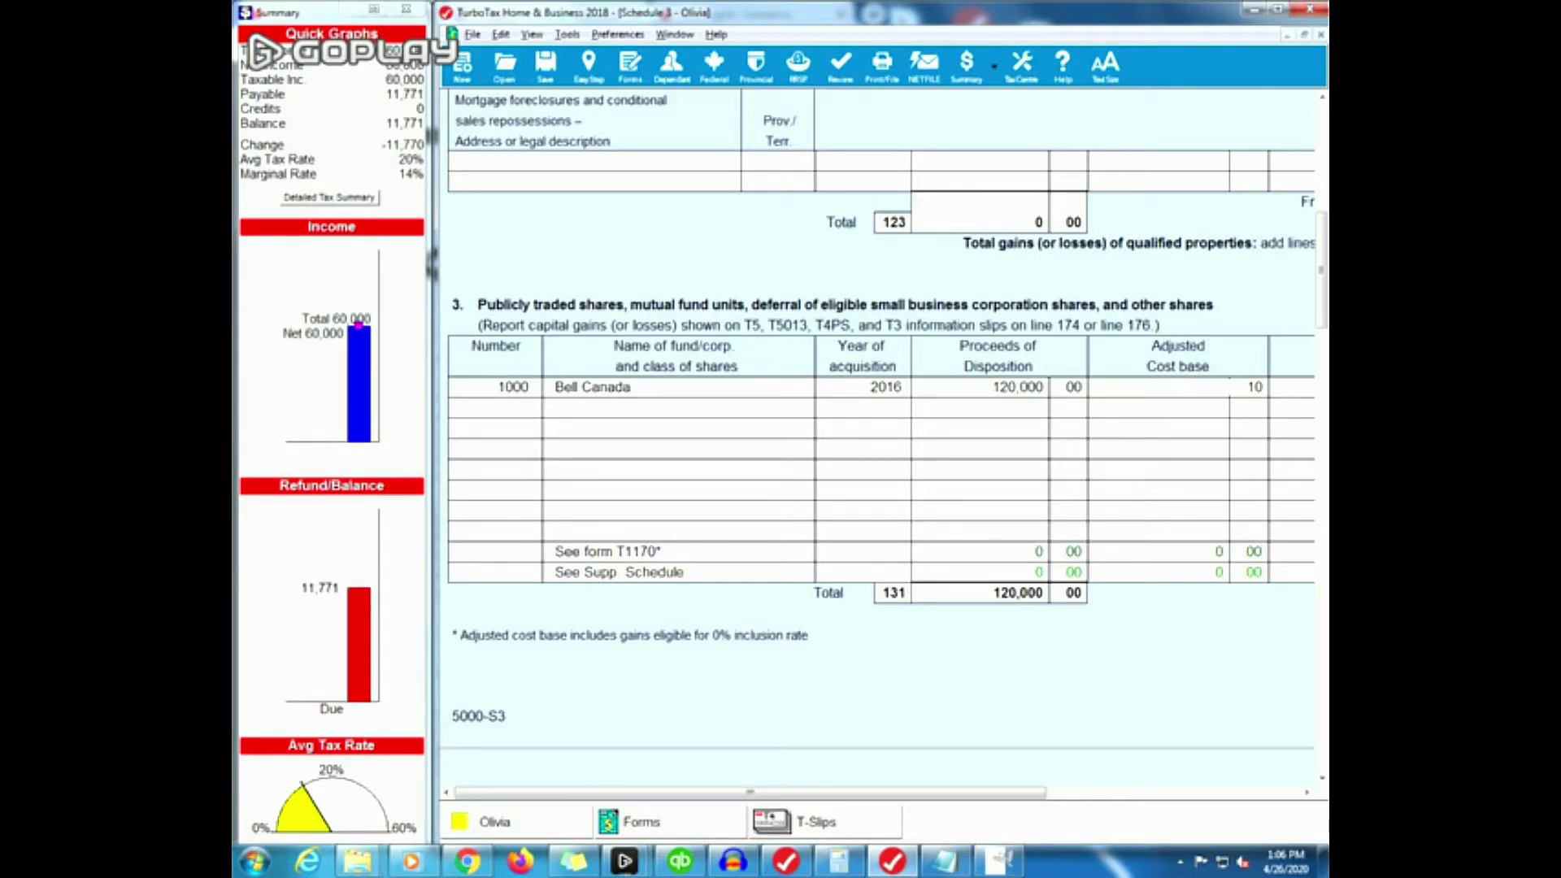
text(100000)
key(Tab)
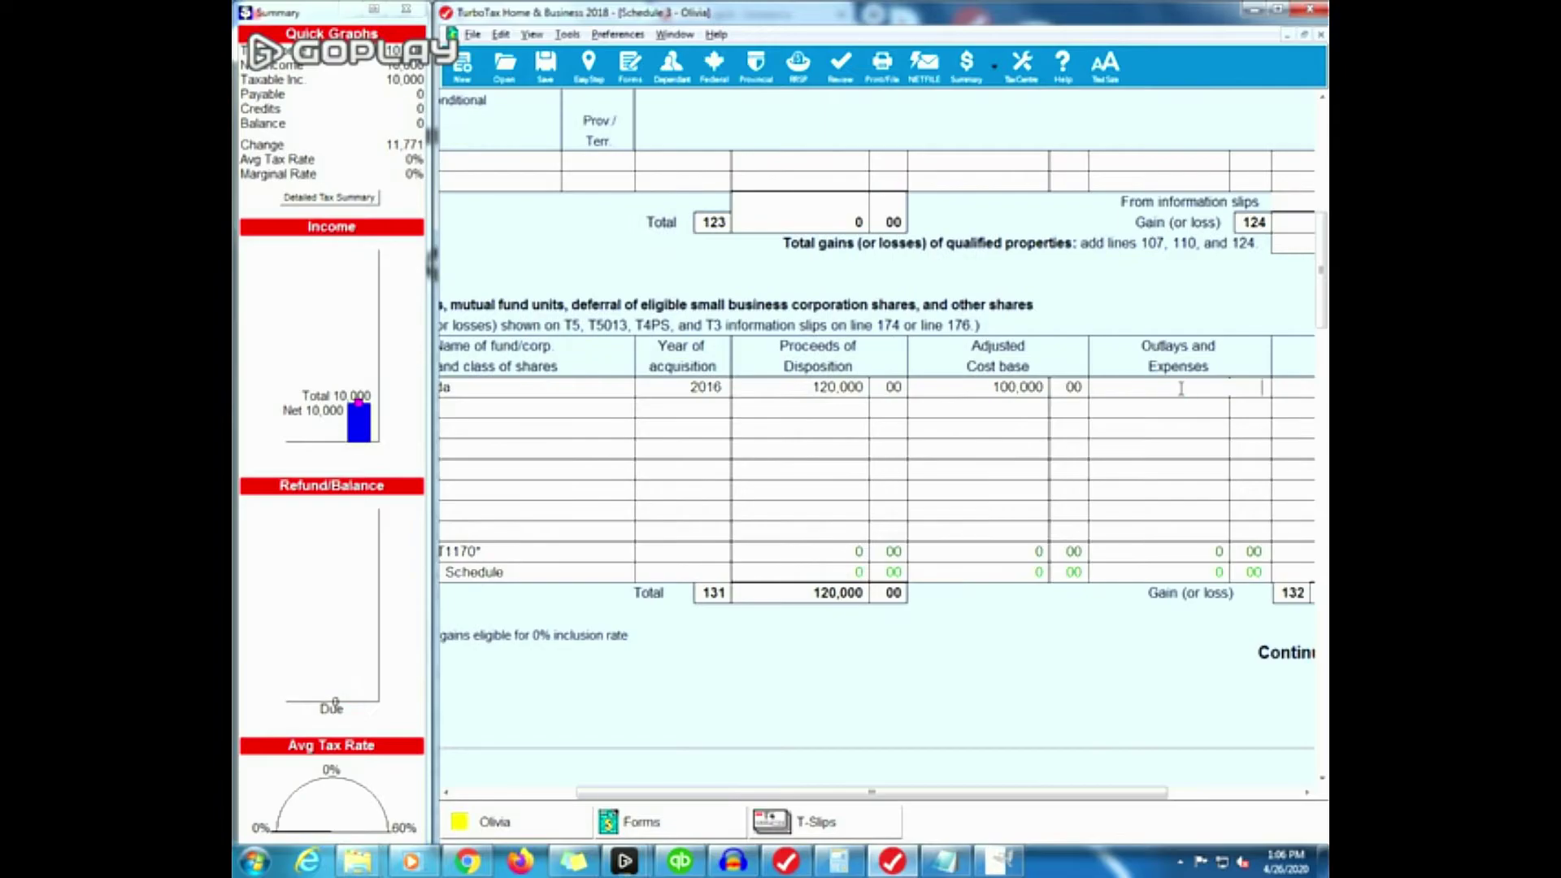
Trace the Bell Canada gain through the Schedule 3 totals to taxable capital gains on line 199 and line 127 of the T1 General.
drag(1129, 794, 1261, 795)
click(1208, 598)
drag(1208, 597, 1291, 593)
drag(1323, 273, 1322, 506)
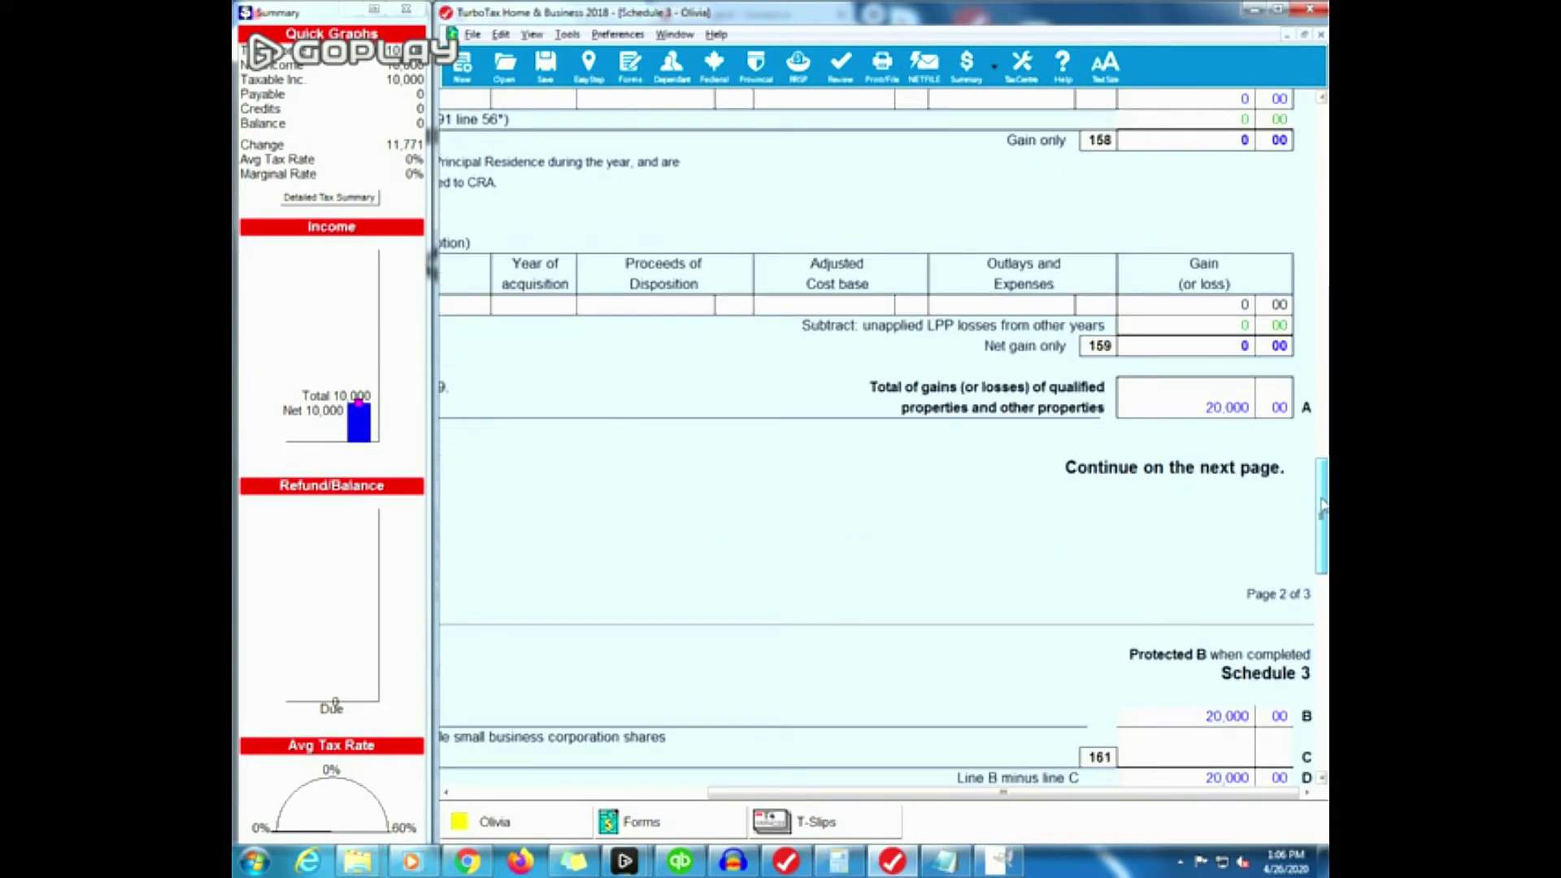
click(1252, 389)
drag(1321, 478, 1321, 578)
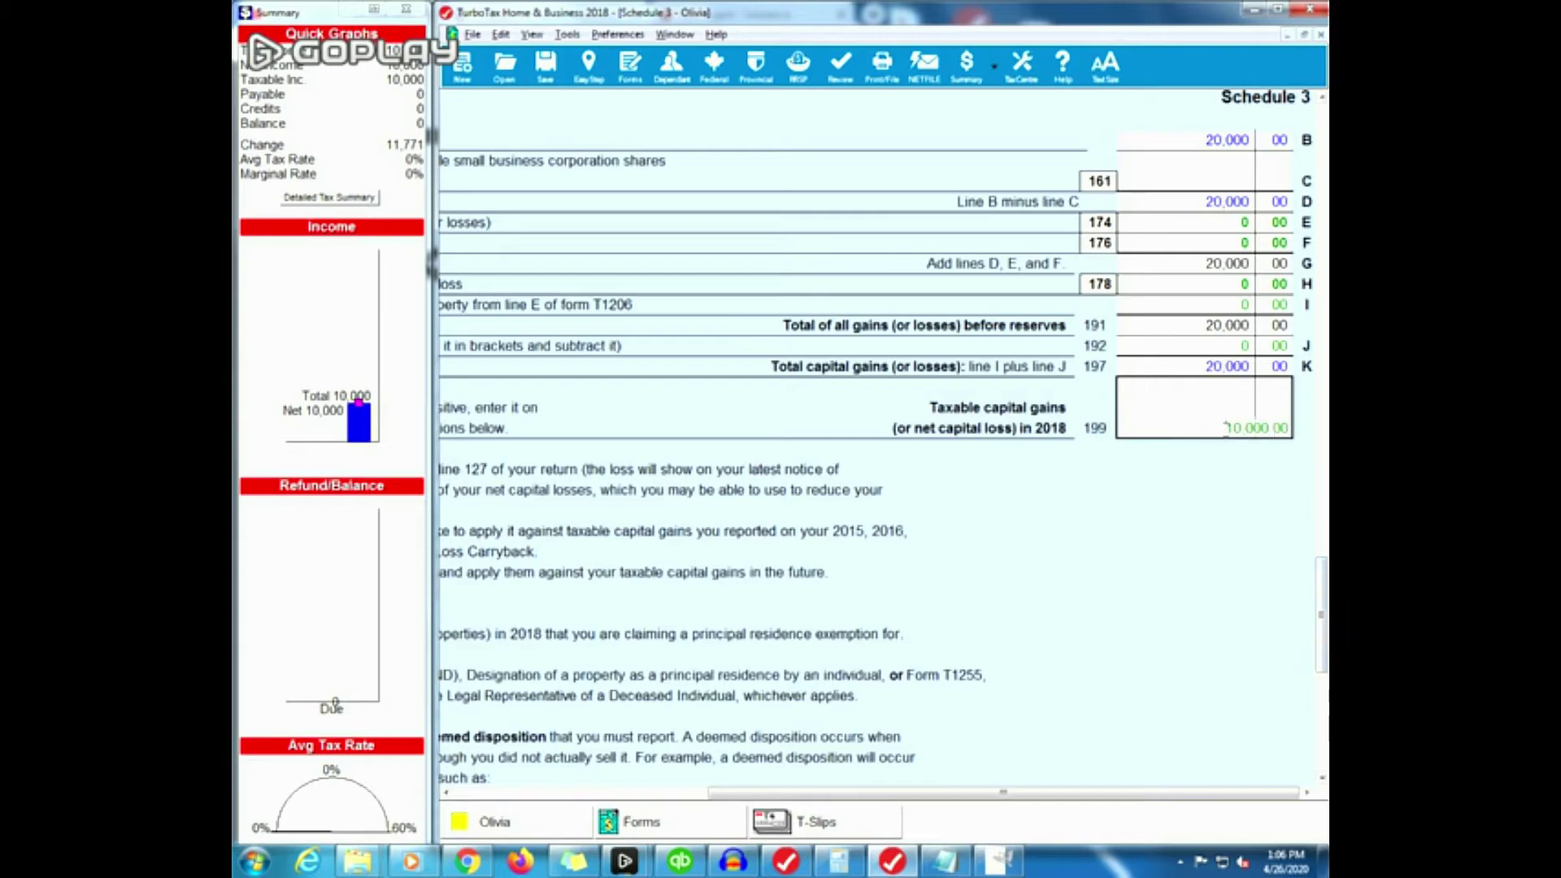
double_click(1226, 428)
scroll(1277, 488, down, 3)
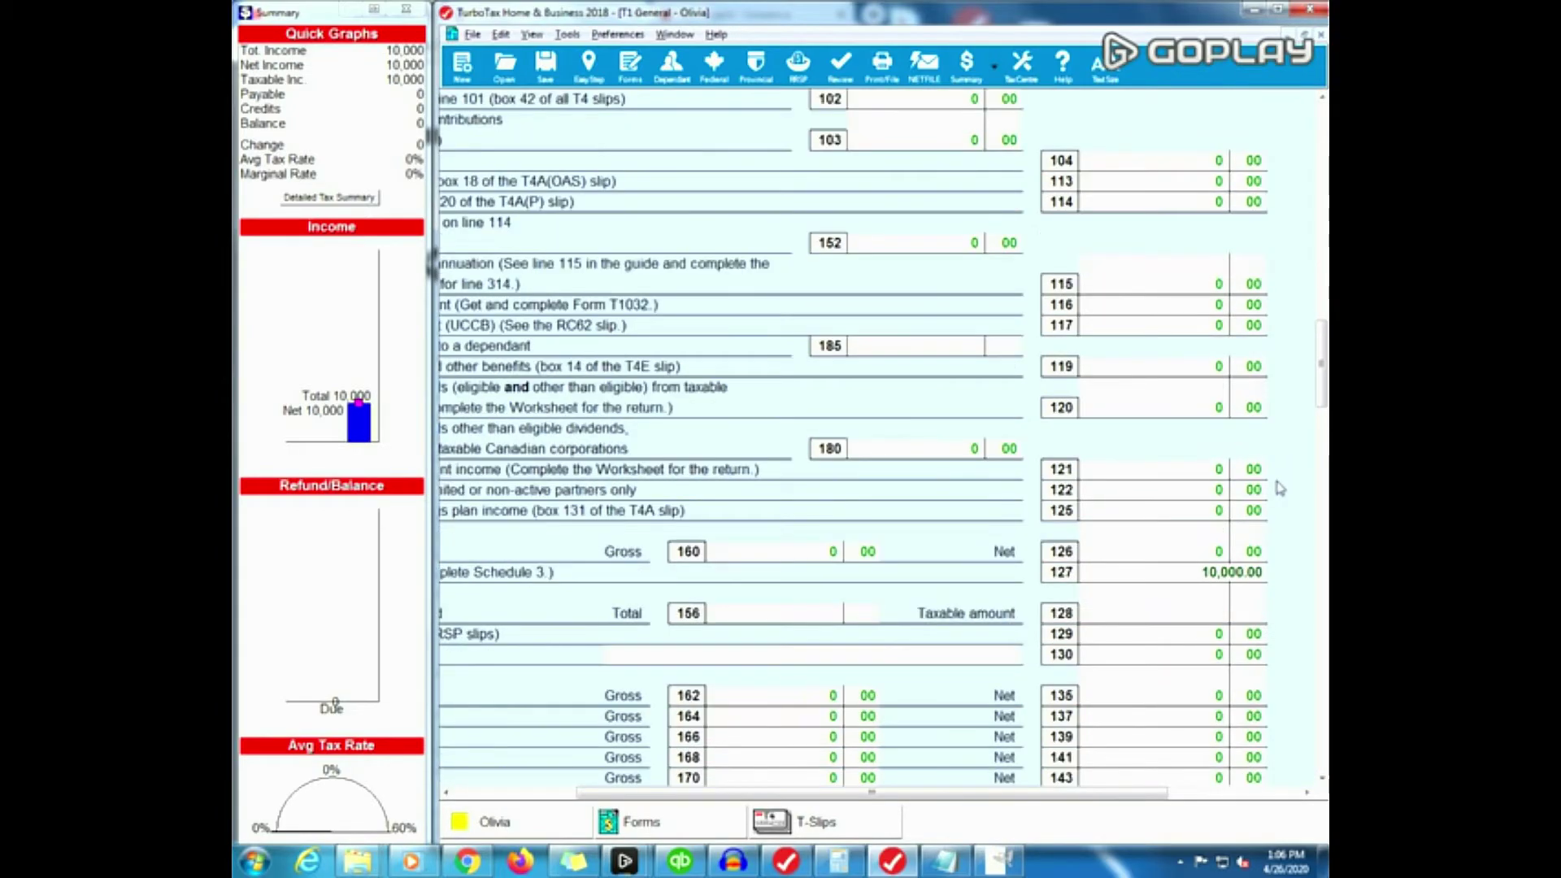
scroll(1281, 487, down, 3)
drag(1204, 384, 1276, 386)
drag(1085, 792, 1268, 792)
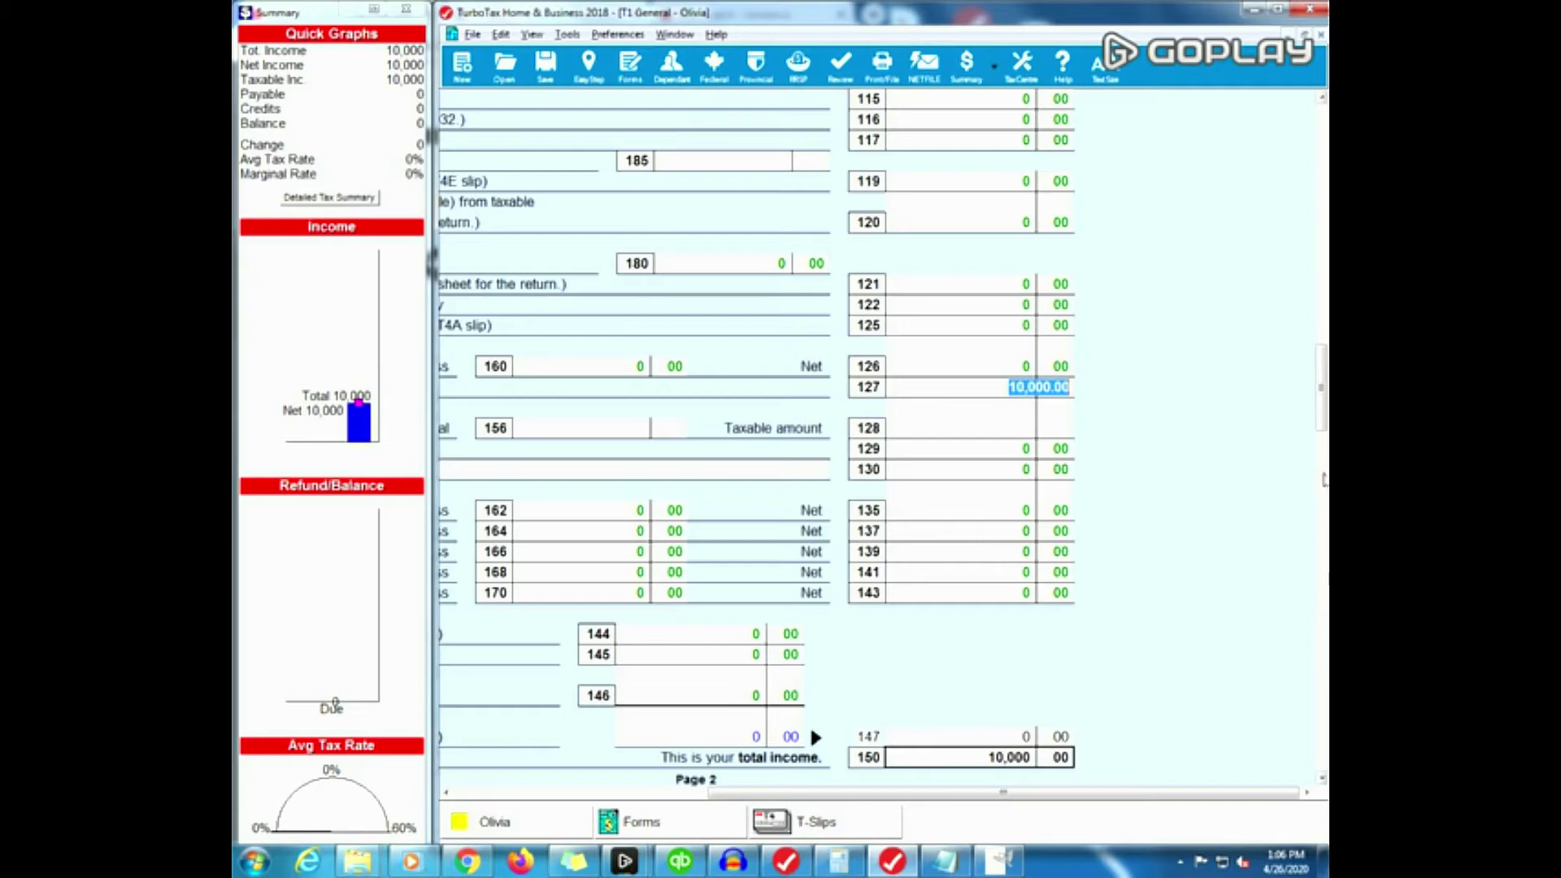
Review the reinvested dividend facts of Example 12 in the PDF, and return to the daughter's T1 General.
key(alt+Tab)
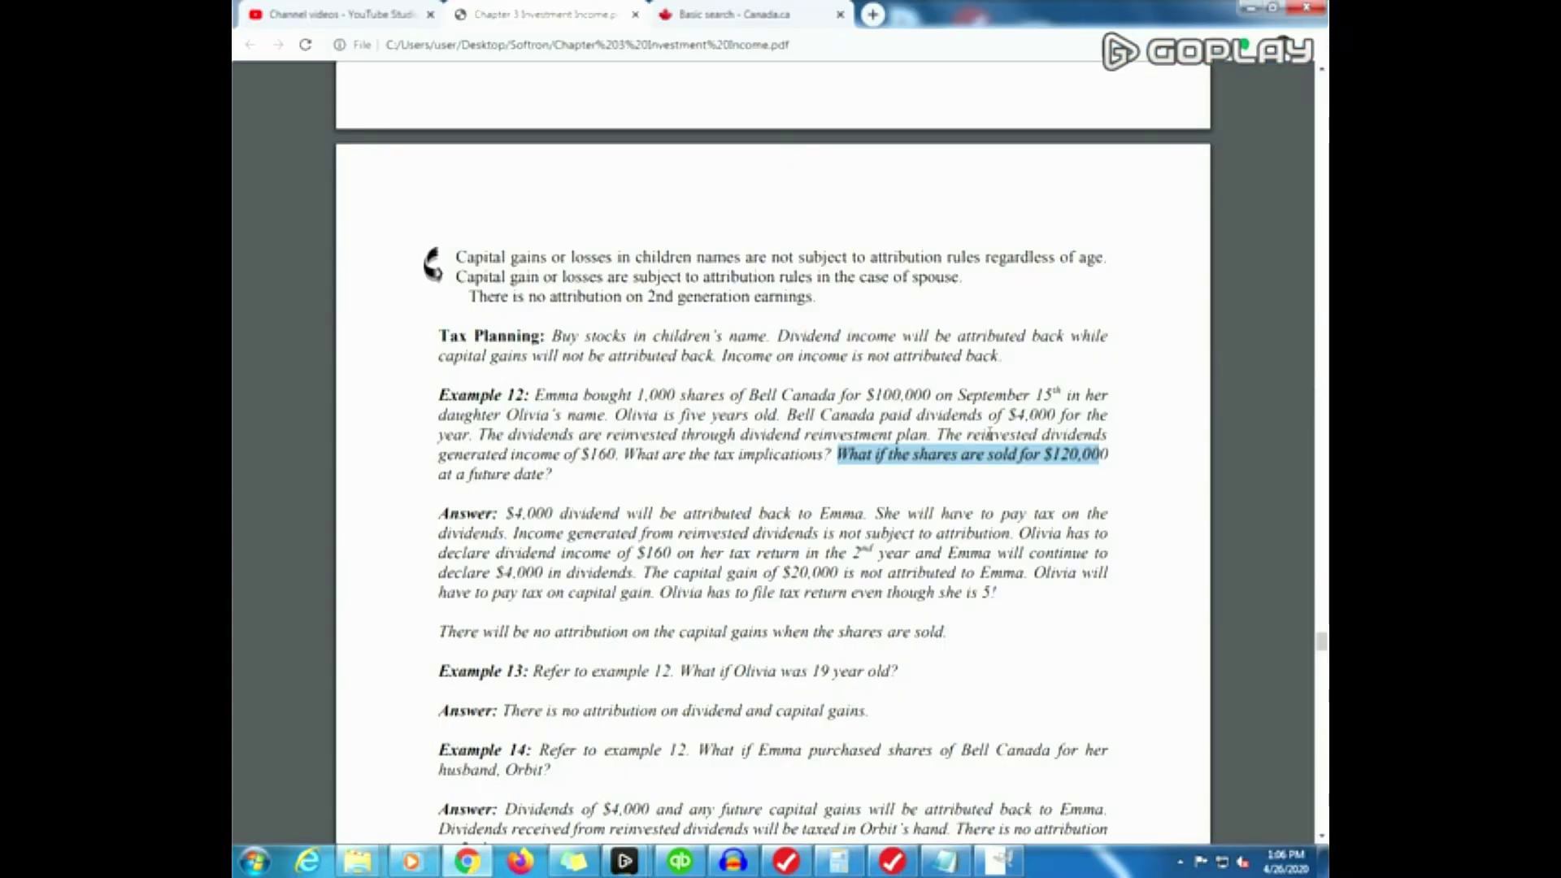
click(989, 433)
drag(480, 433, 616, 451)
click(938, 436)
key(alt+Tab)
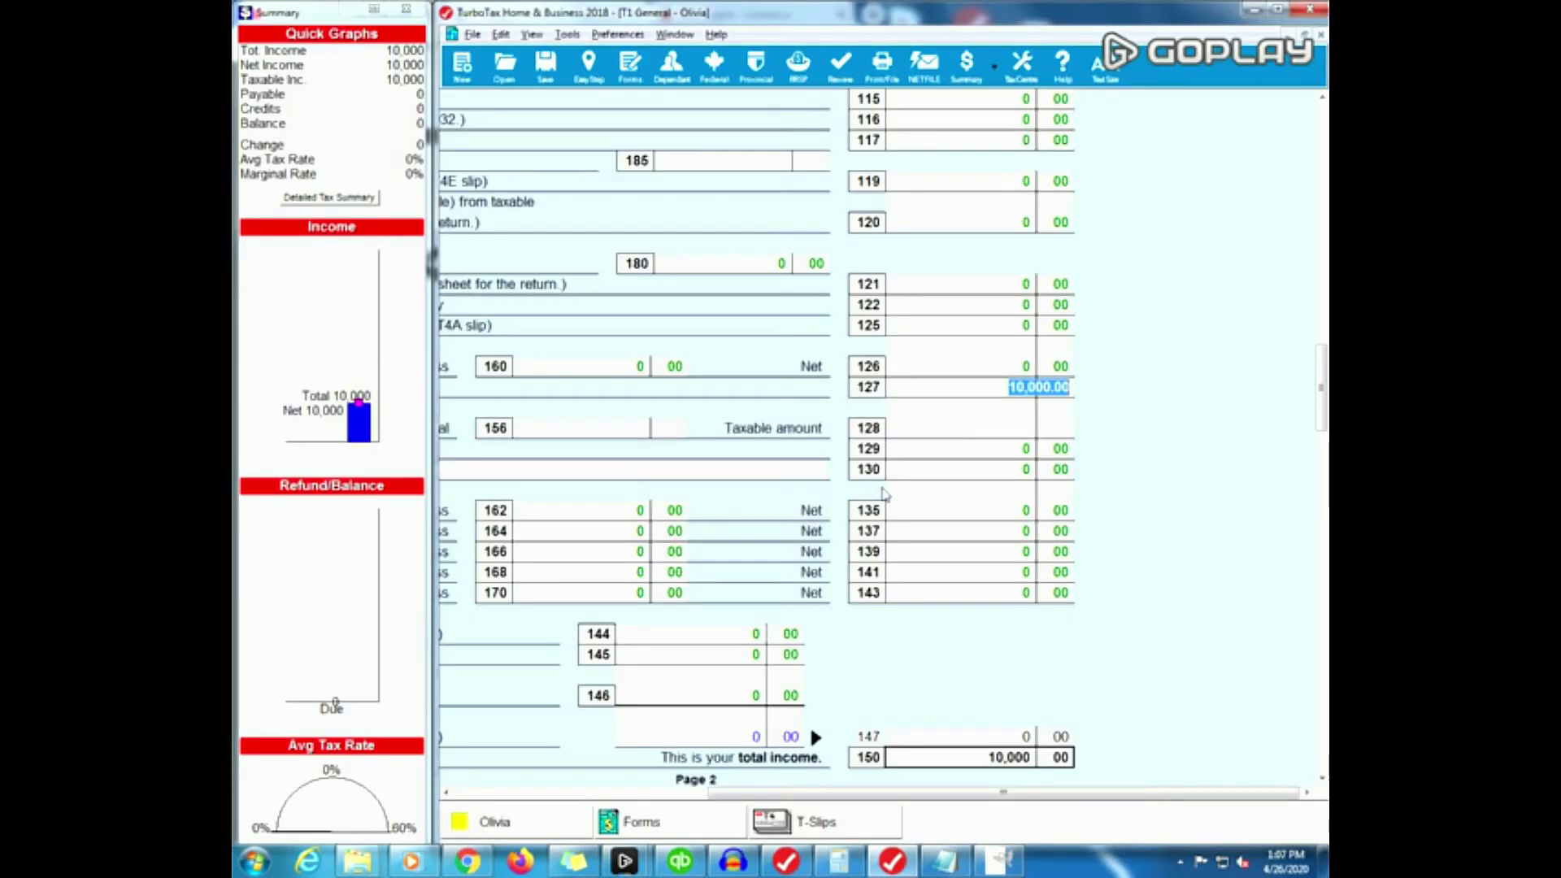
Open the T5 Statement of Investment Income and enter 160.00 as the first slip's actual amount of eligible dividends.
key(F6)
text(T5)
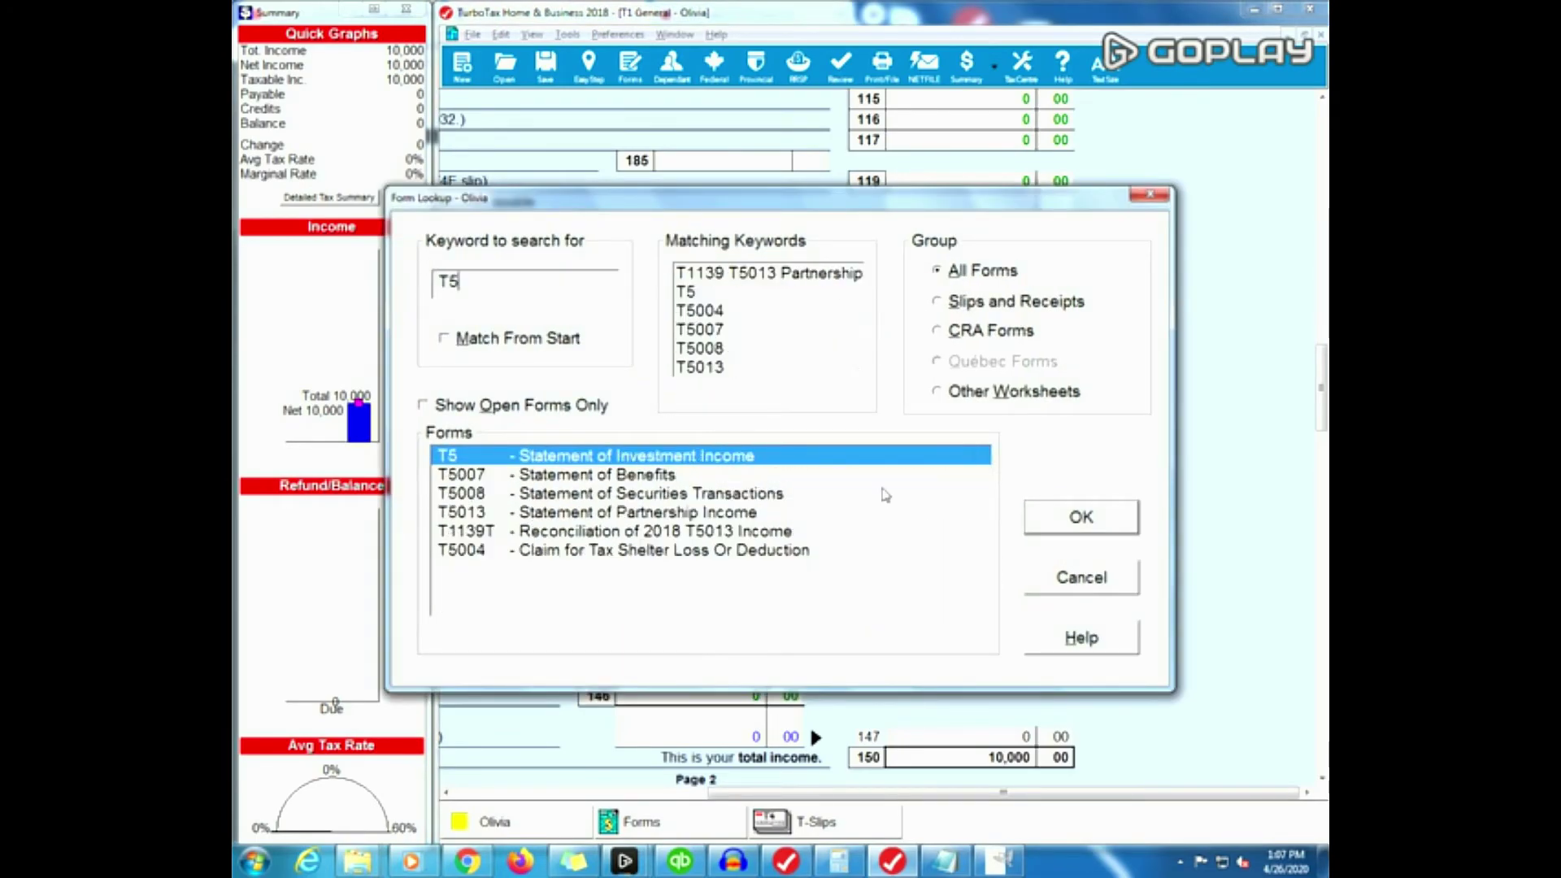
key(Return)
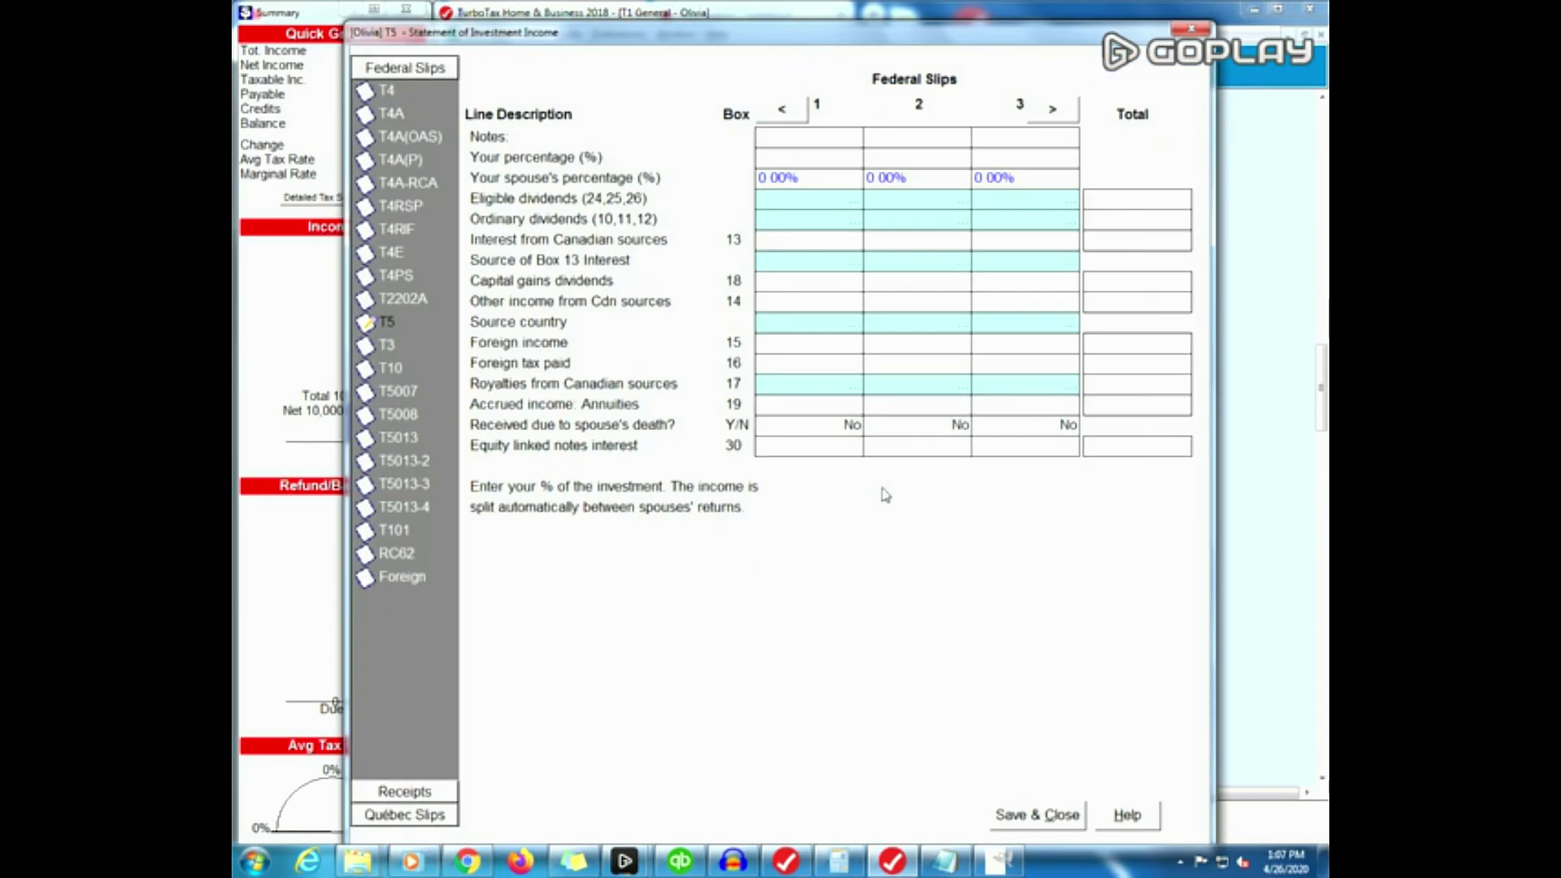
double_click(830, 201)
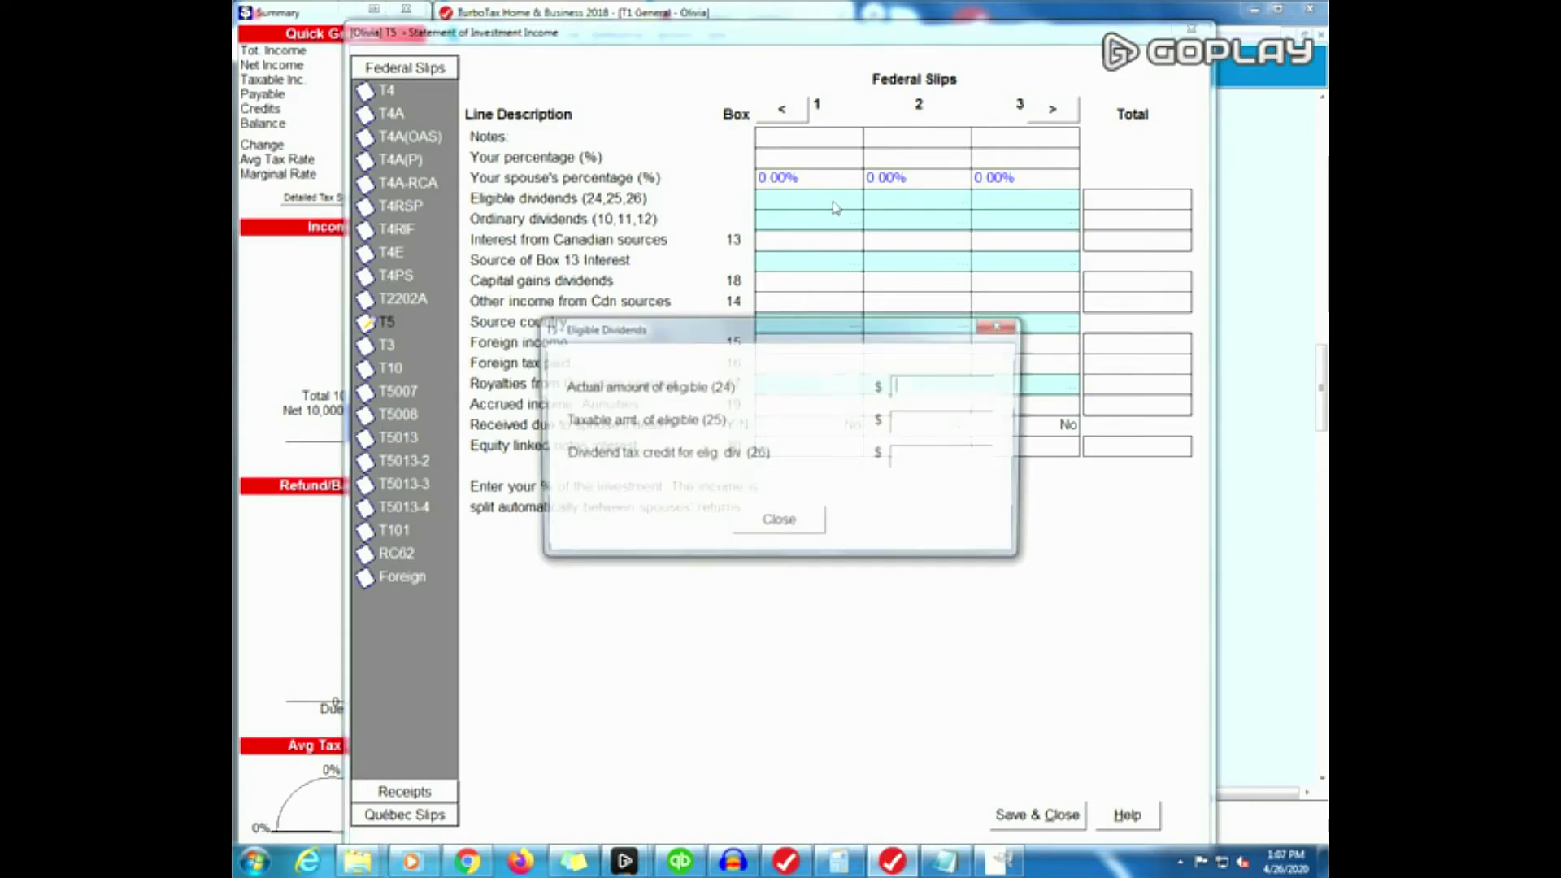
key(Tab)
Calculate 160 × 1.38 in Calculator and enter 220.80 as the taxable amount of eligible dividends on the T5.
click(839, 861)
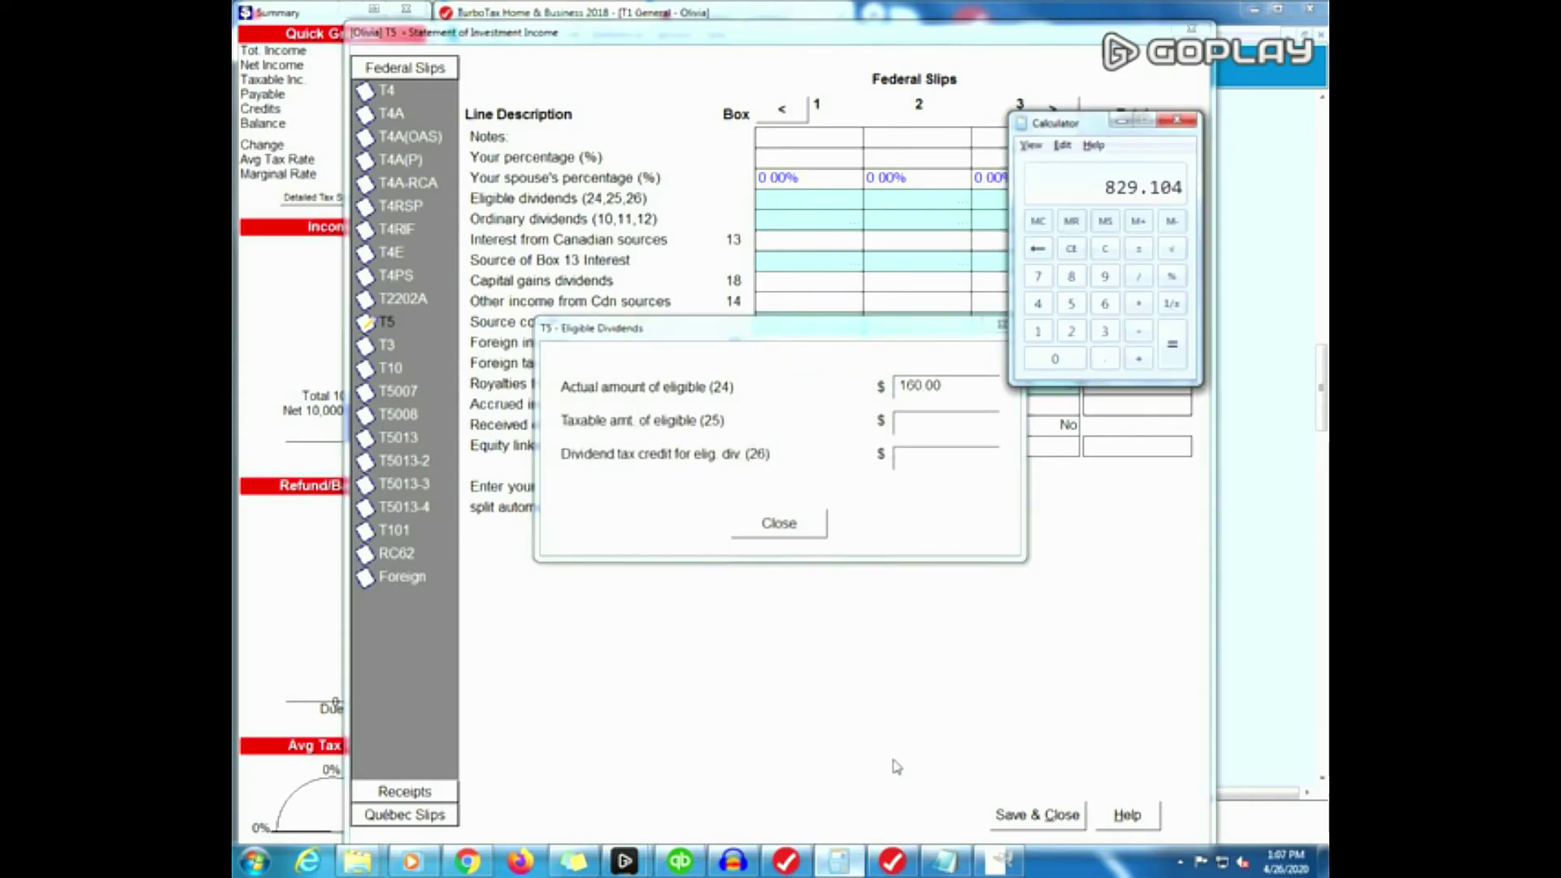
text(160*)
text(1.38)
key(Return)
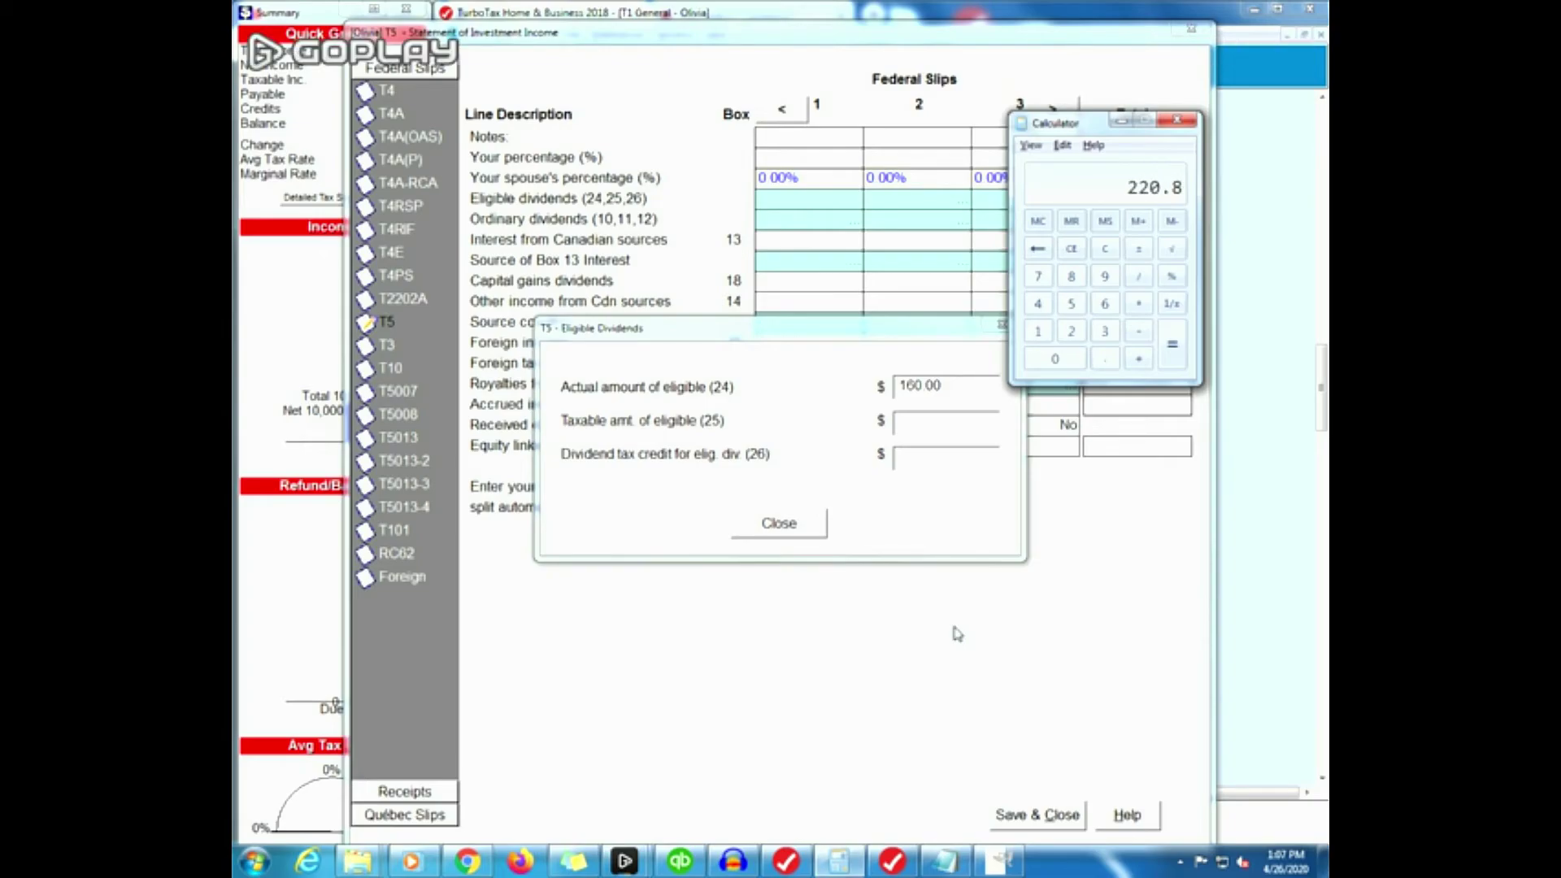
click(934, 416)
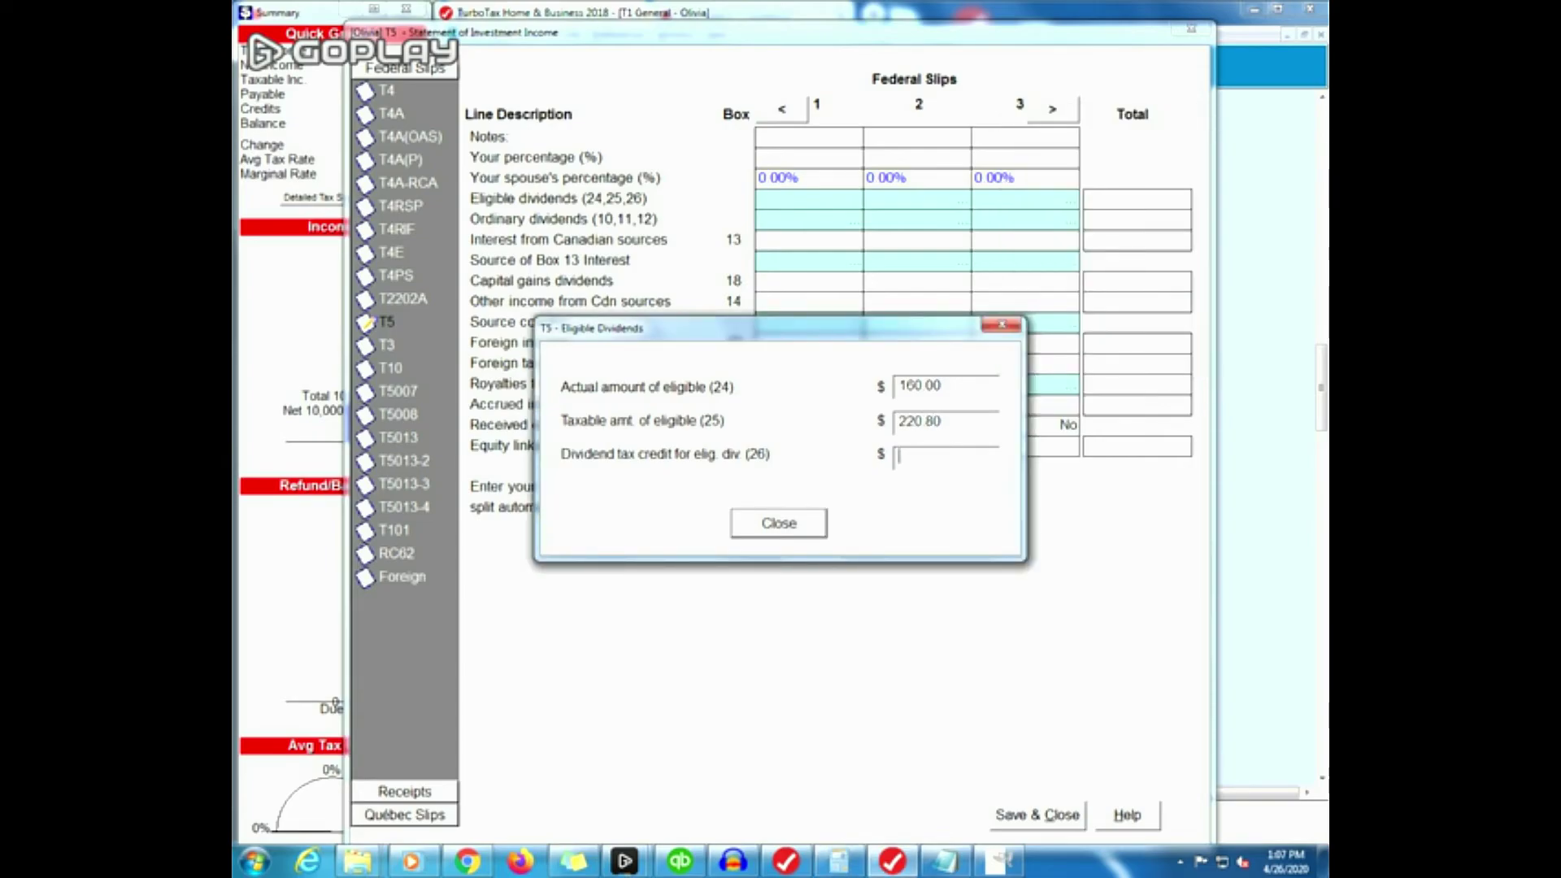
Calculate 220.8 × 0.1502, enter 33.16 as the dividend tax credit for eligible dividends, and save the T5 slip.
key(alt+Tab)
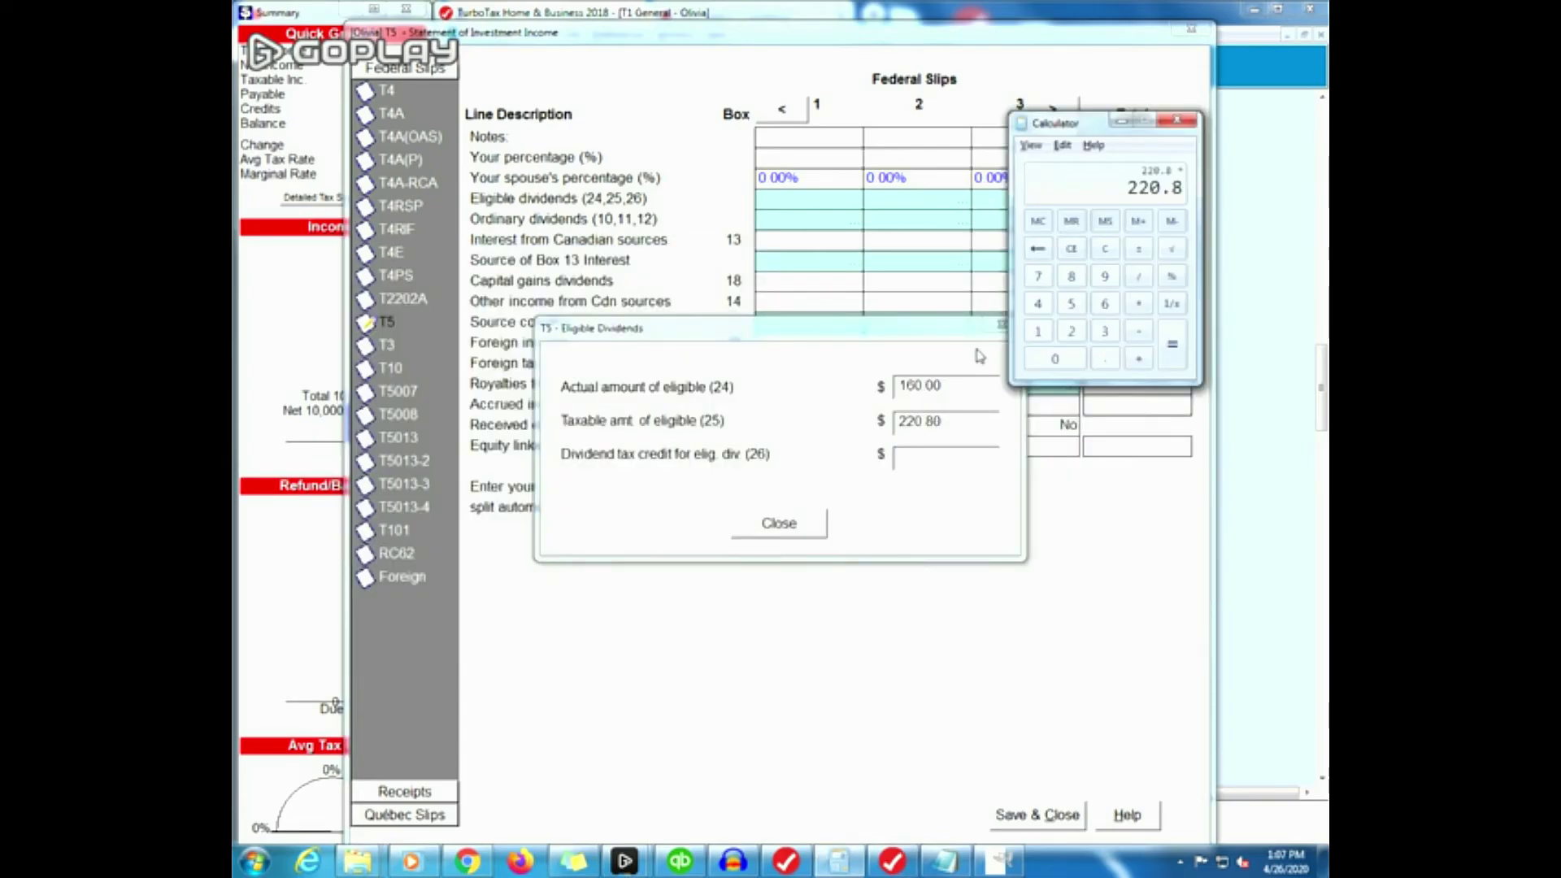
text(0.1502)
key(Return)
click(921, 457)
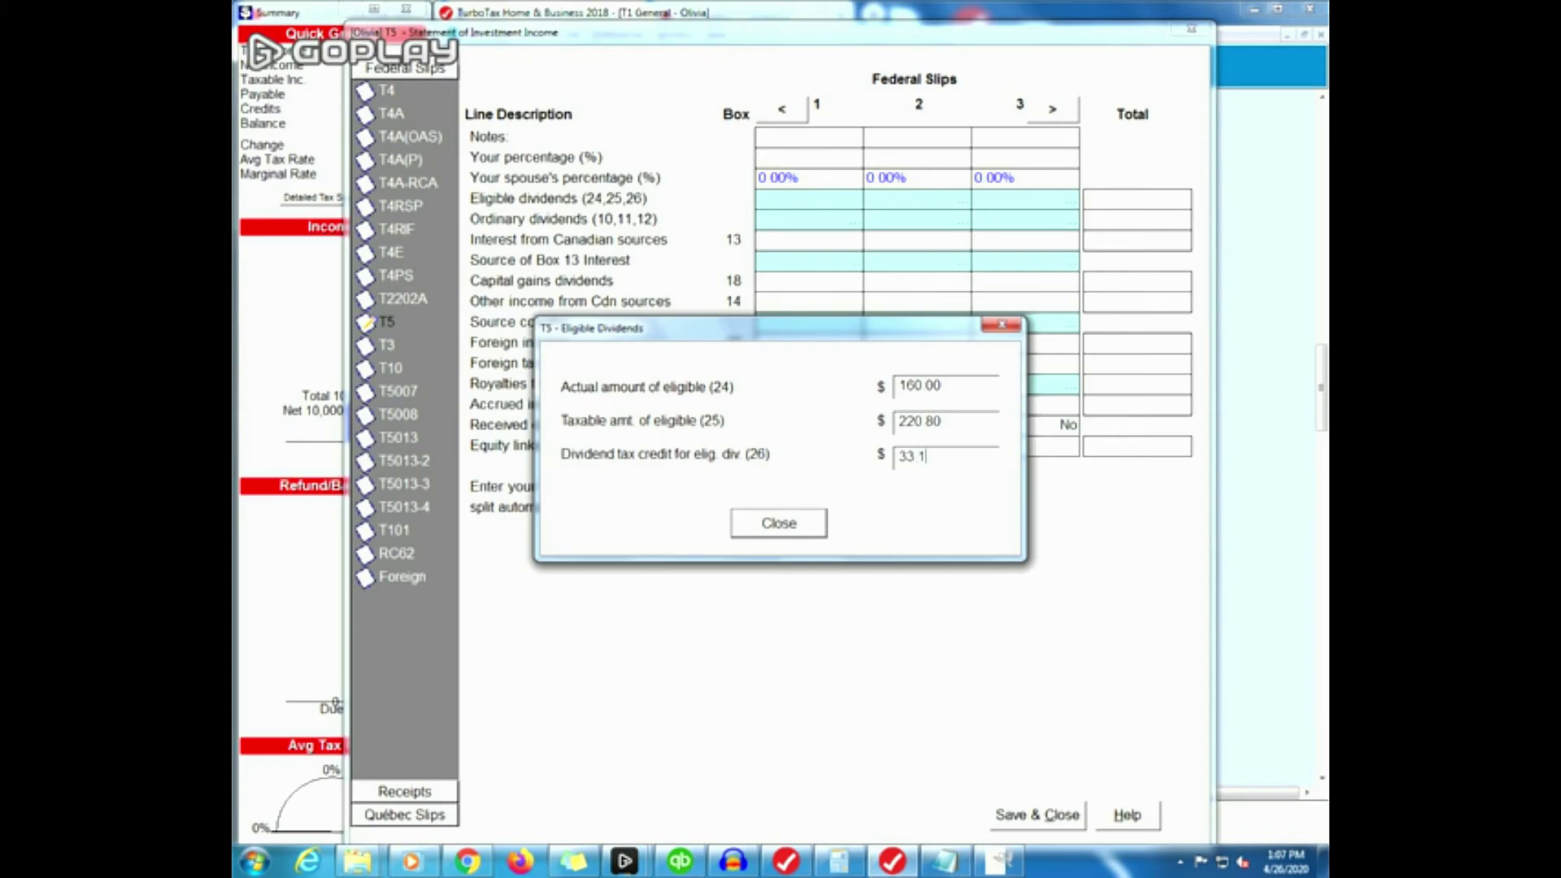
click(813, 524)
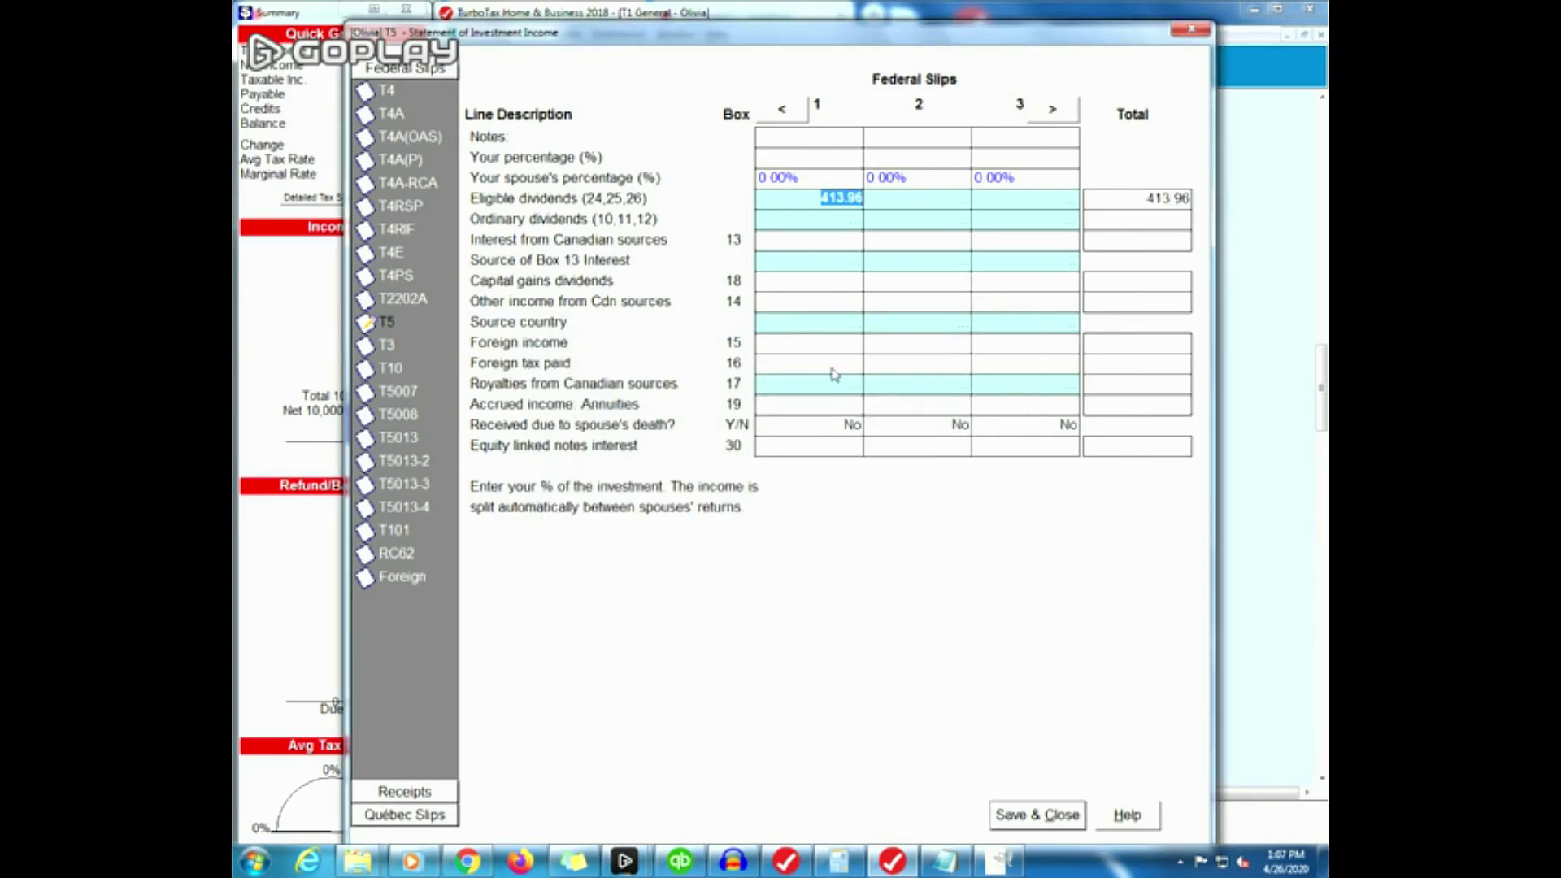
click(1061, 814)
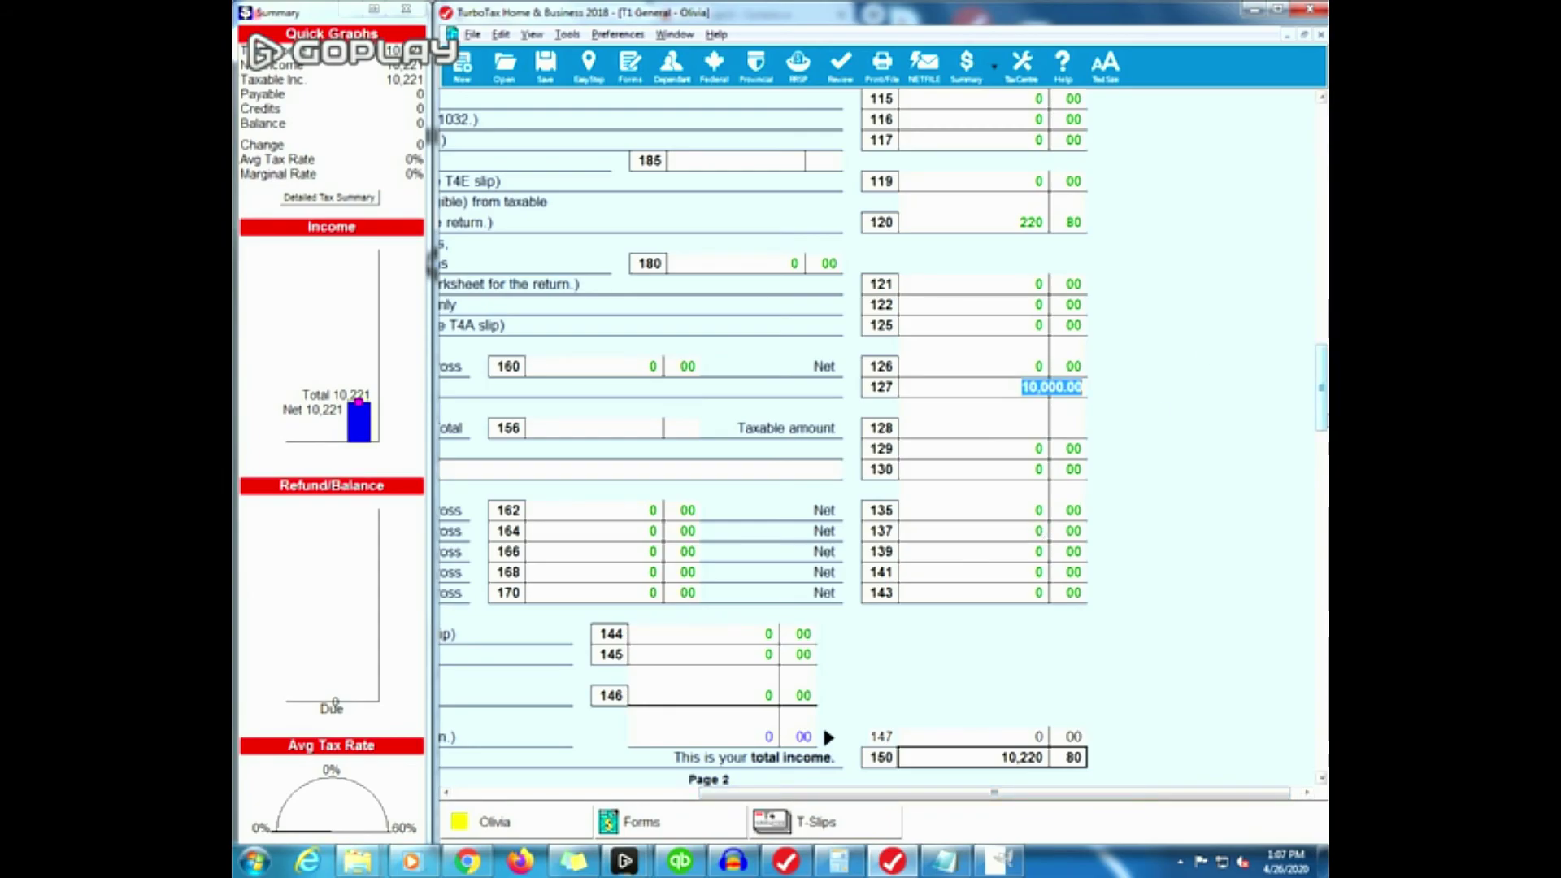
Examine the taxable dividends on line 120, the taxable income on line 260 and the refund or balance owing on the T1 General.
scroll(1190, 647, up, 2)
drag(1024, 805, 970, 804)
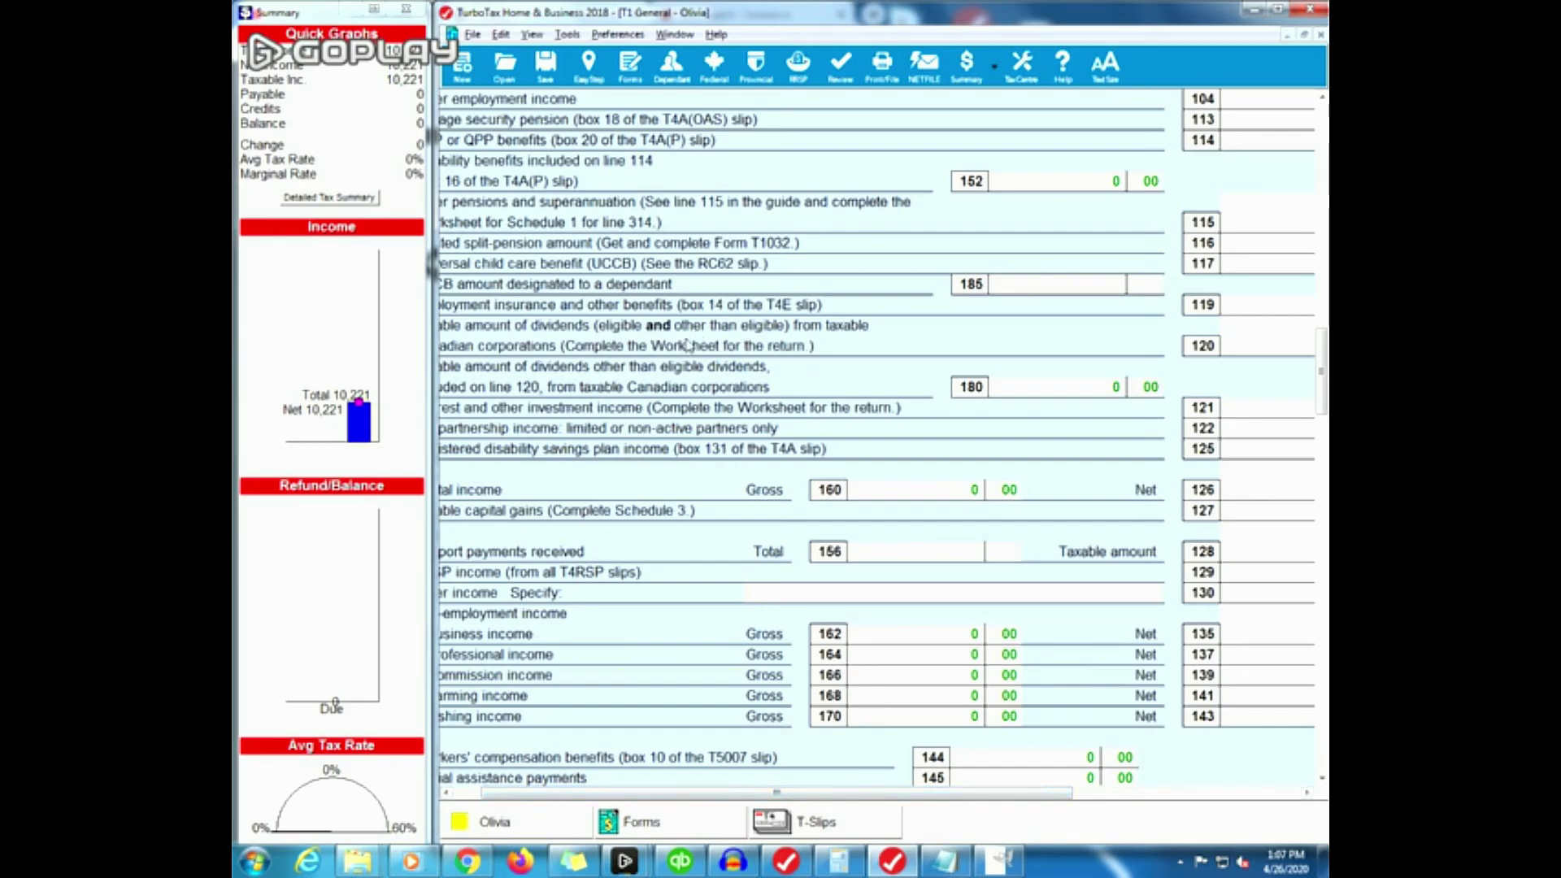
drag(746, 793, 946, 794)
click(1000, 342)
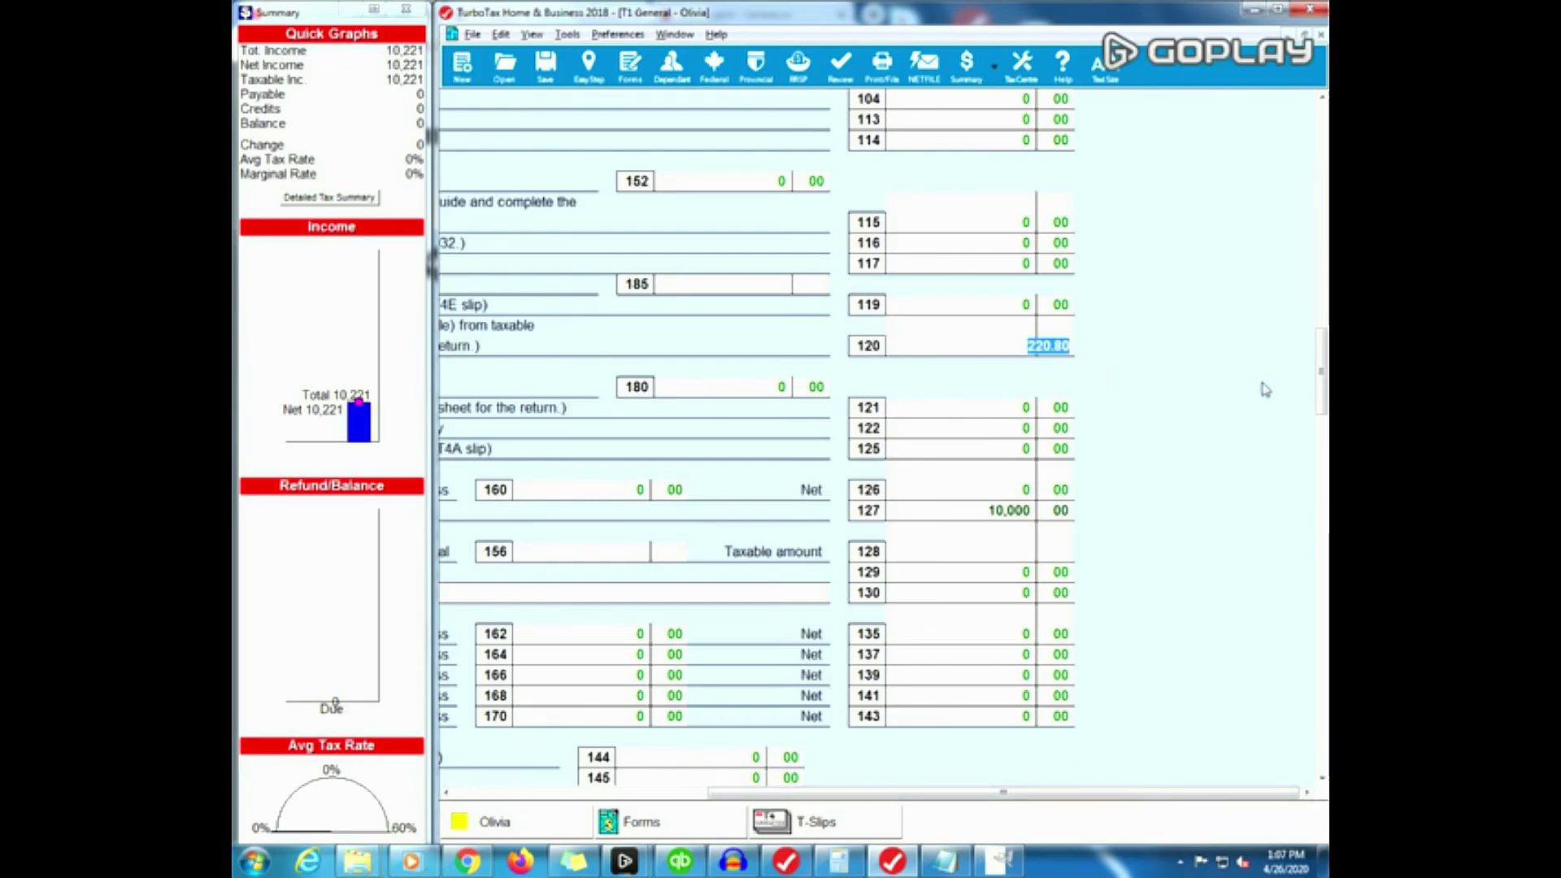
drag(1322, 372, 1324, 541)
drag(1215, 446, 1317, 449)
drag(1324, 546, 1323, 601)
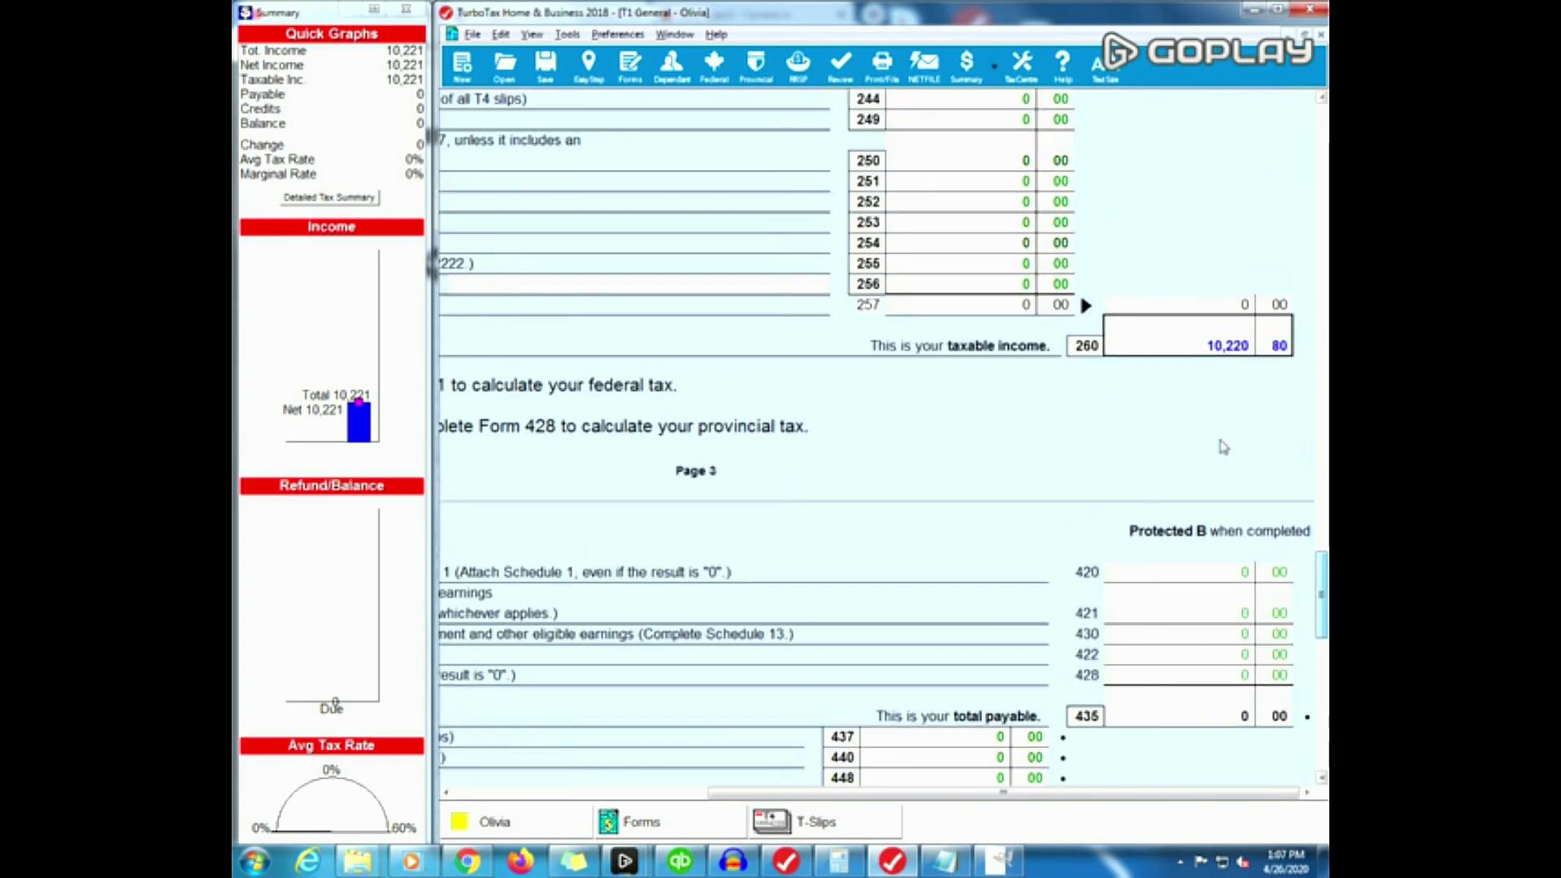
click(1229, 346)
drag(1228, 347, 1296, 355)
drag(1323, 593, 1324, 665)
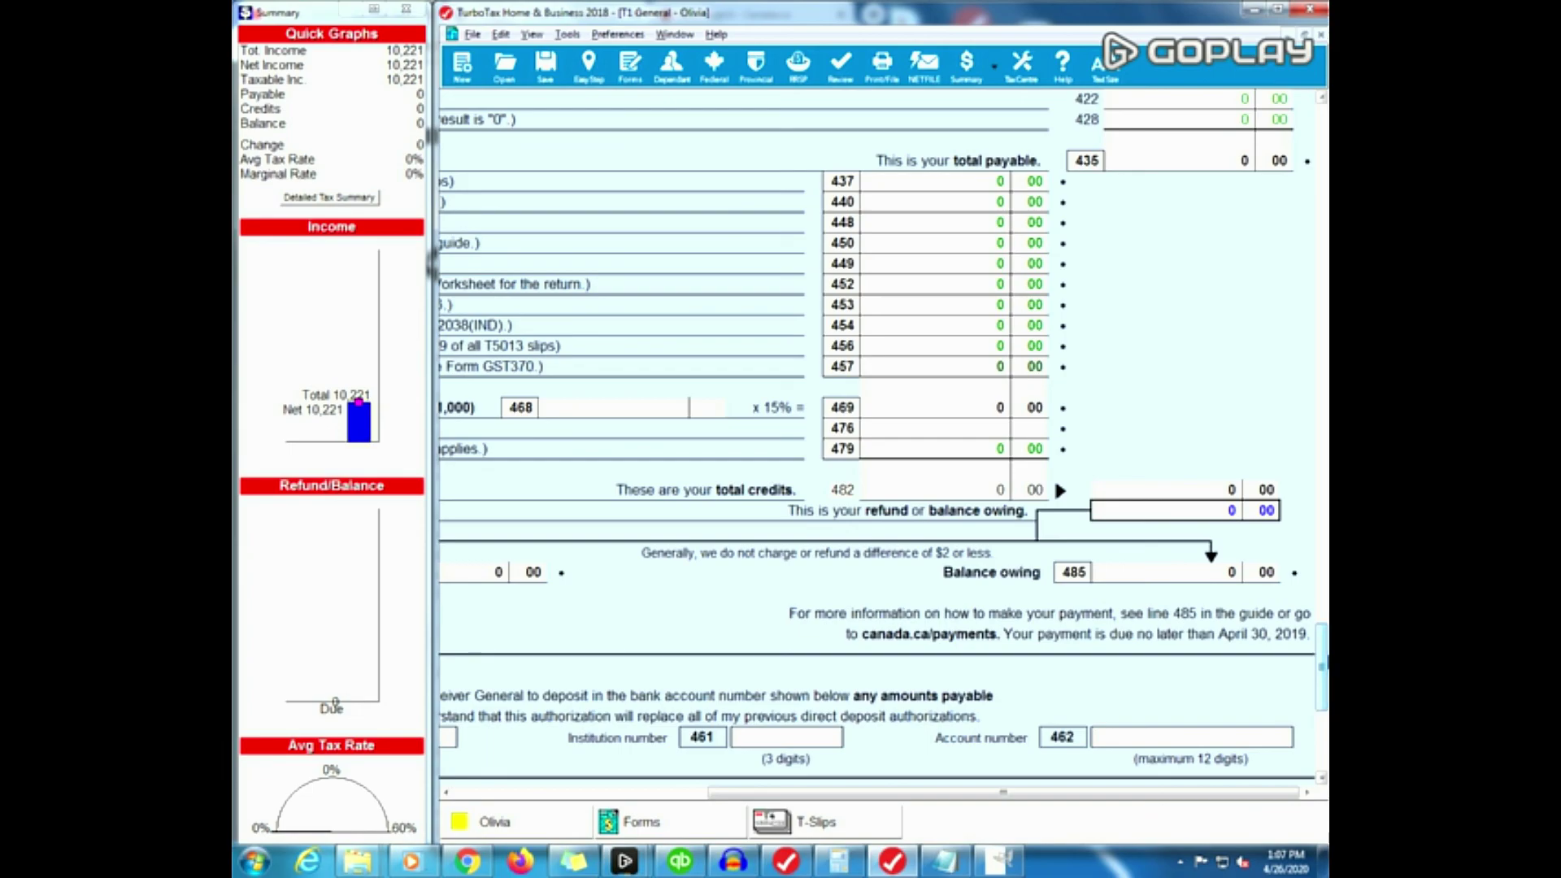
click(1223, 513)
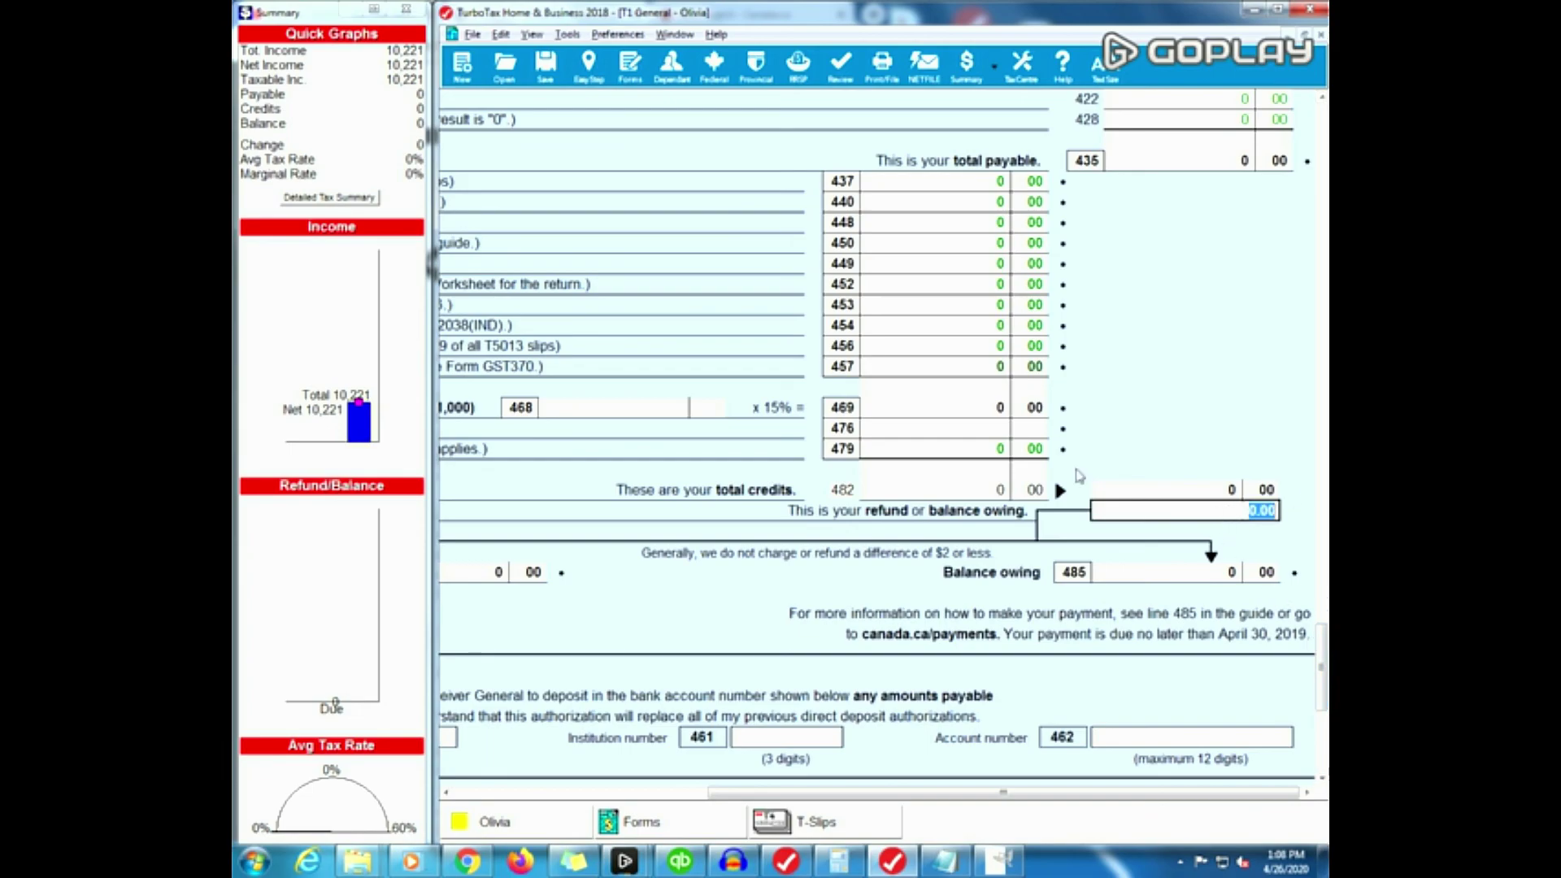